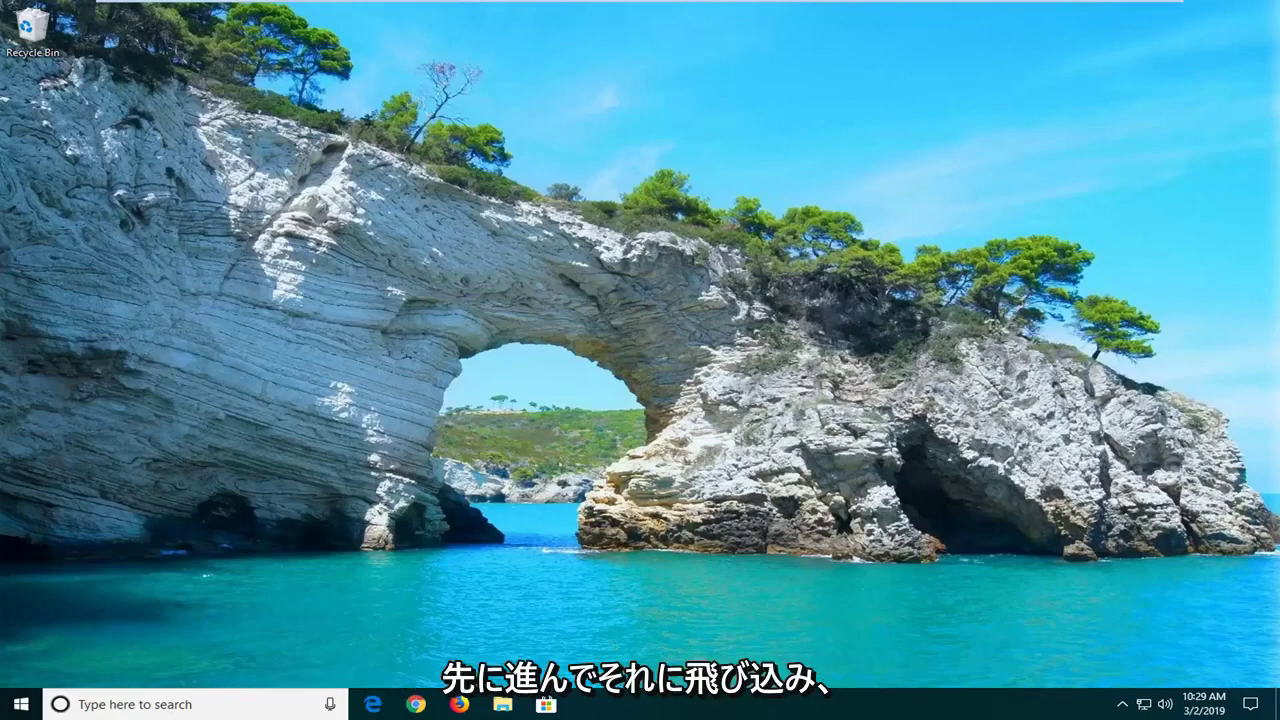
Step: Search 'troubleshoot' from the Start menu and open the Troubleshoot settings page
{"action": "left_click", "coordinate": [30, 708]}
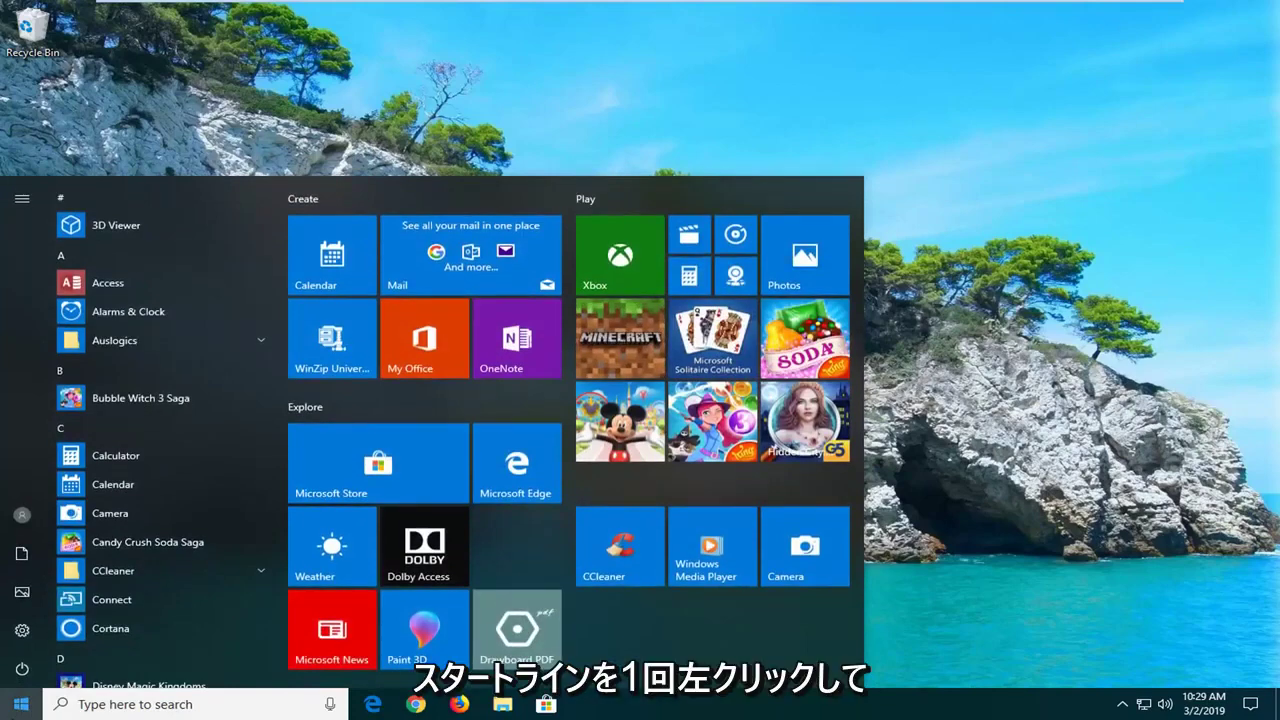
{"action": "type", "text": "t"}
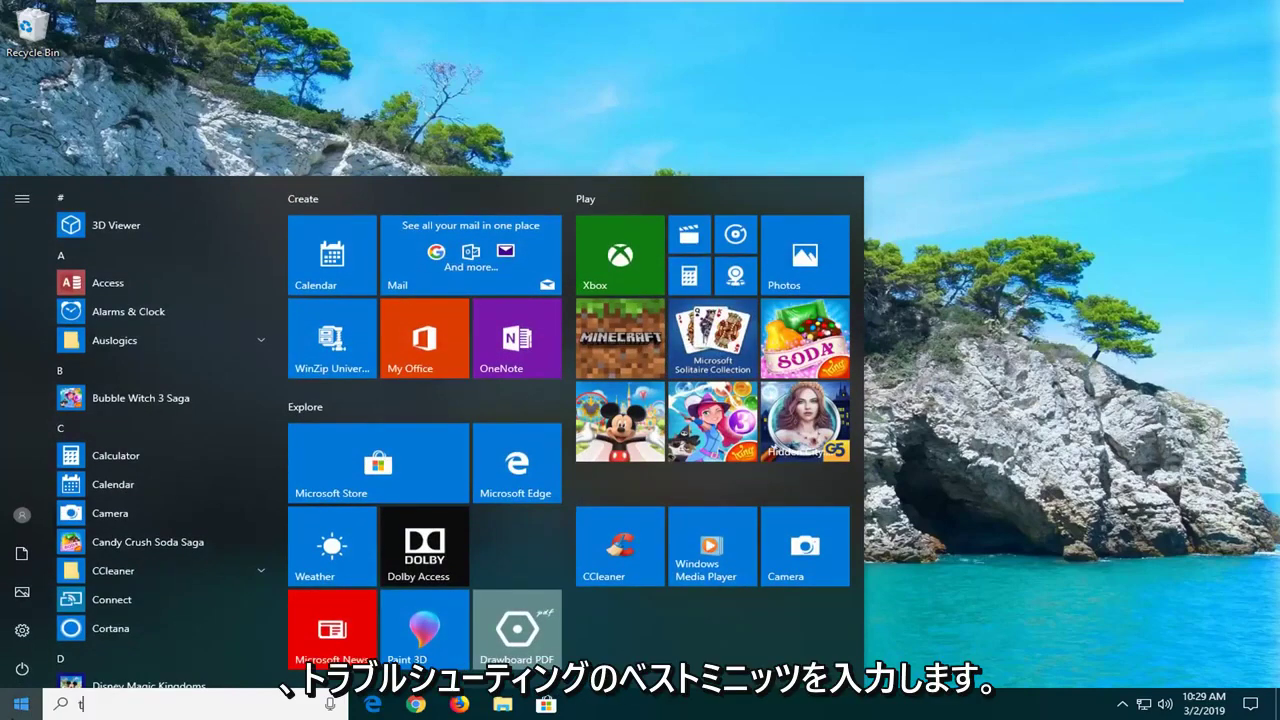
{"action": "type", "text": "roubleshoot"}
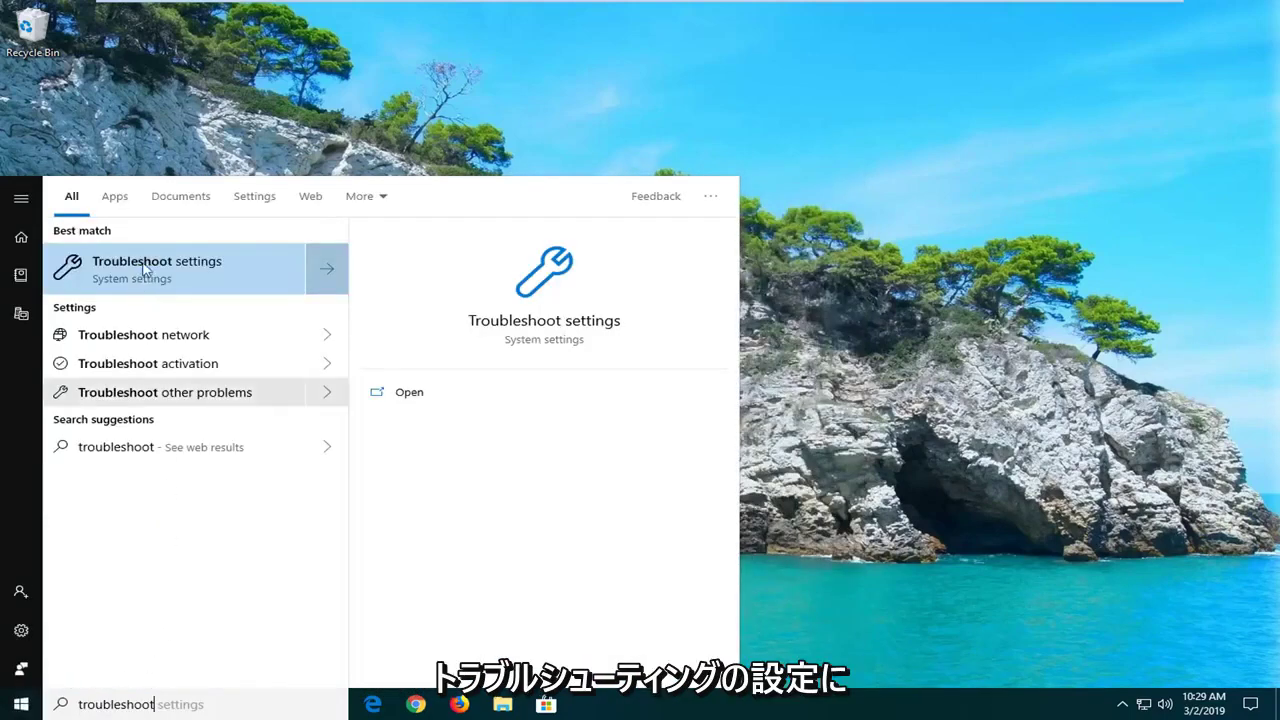
{"action": "left_click", "coordinate": [145, 268]}
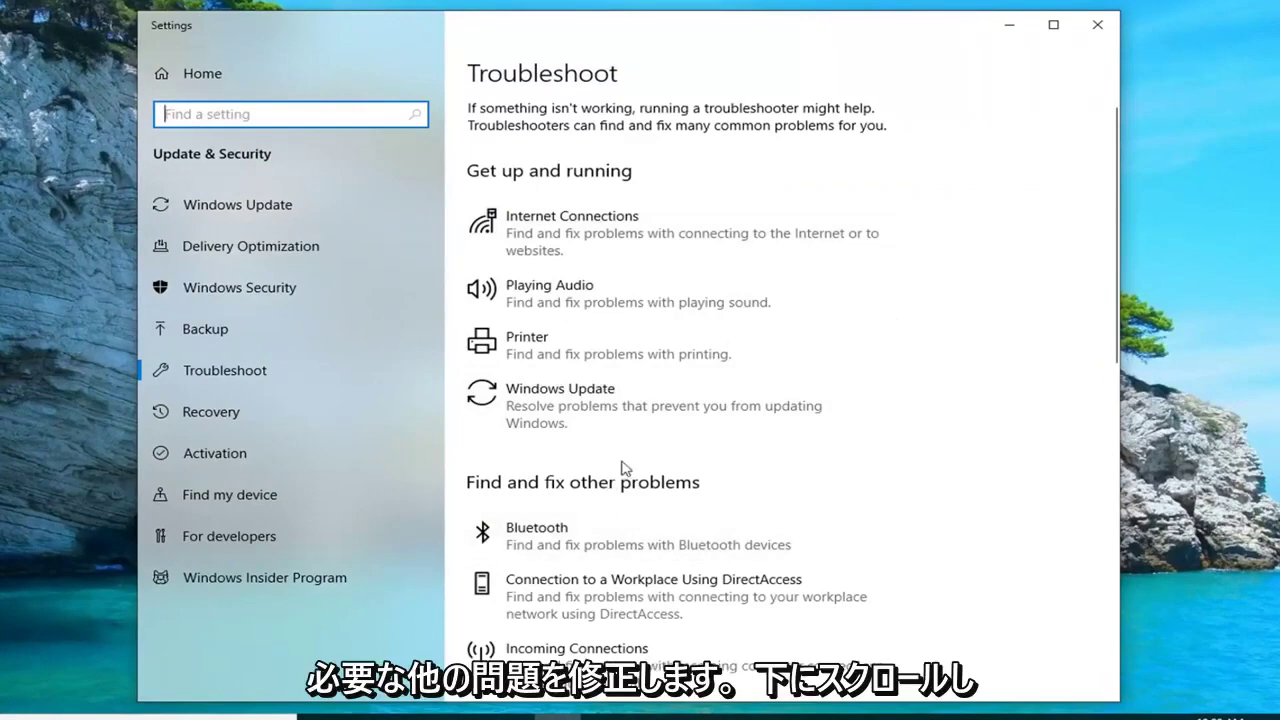
Step: Run the Power troubleshooter from the Troubleshoot list
{"action": "scroll", "coordinate": [613, 451], "scroll_direction": "down", "scroll_amount": 4}
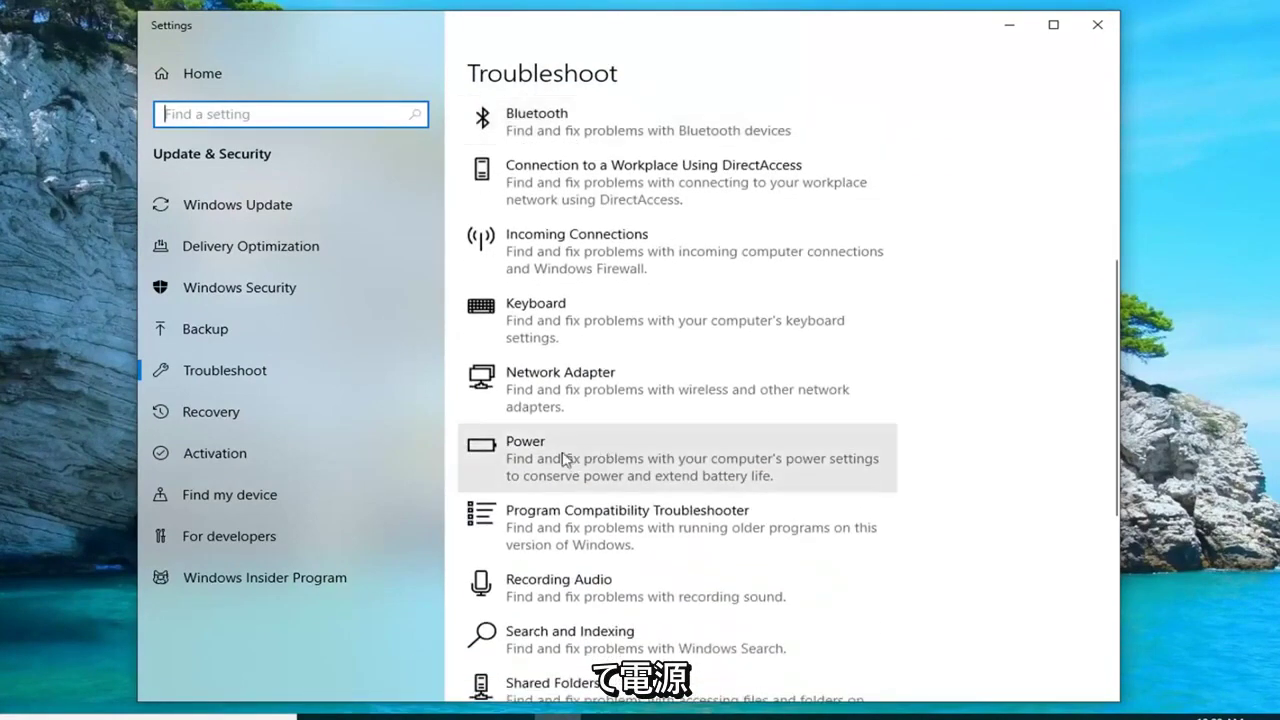
{"action": "left_click", "coordinate": [626, 462]}
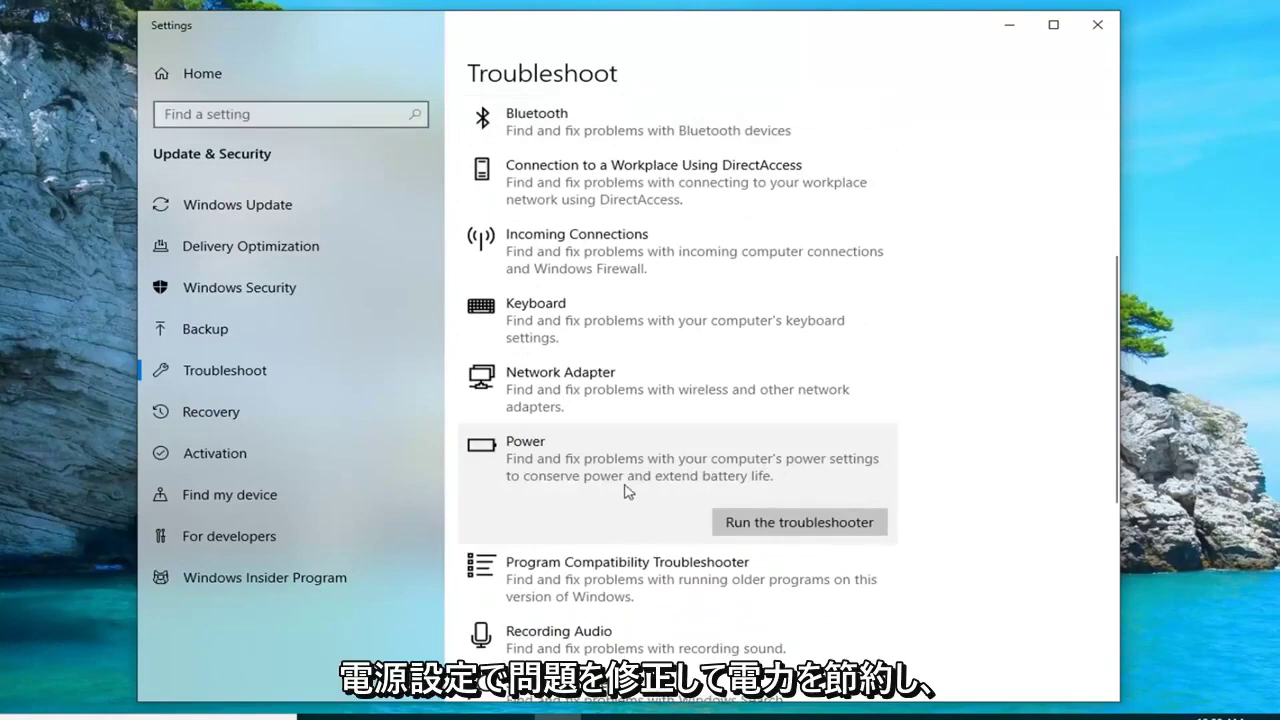
{"action": "left_click", "coordinate": [808, 526]}
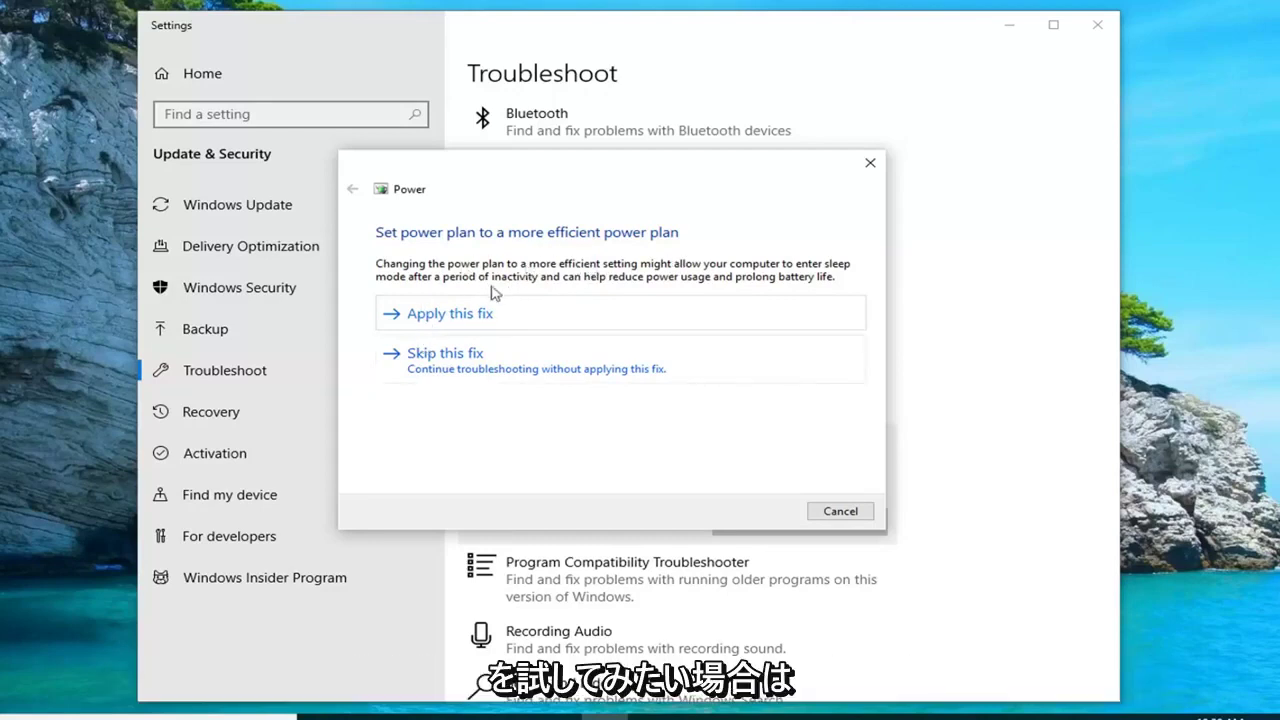
Step: Skip the suggested High Performance power plan fix
{"action": "left_click", "coordinate": [448, 362]}
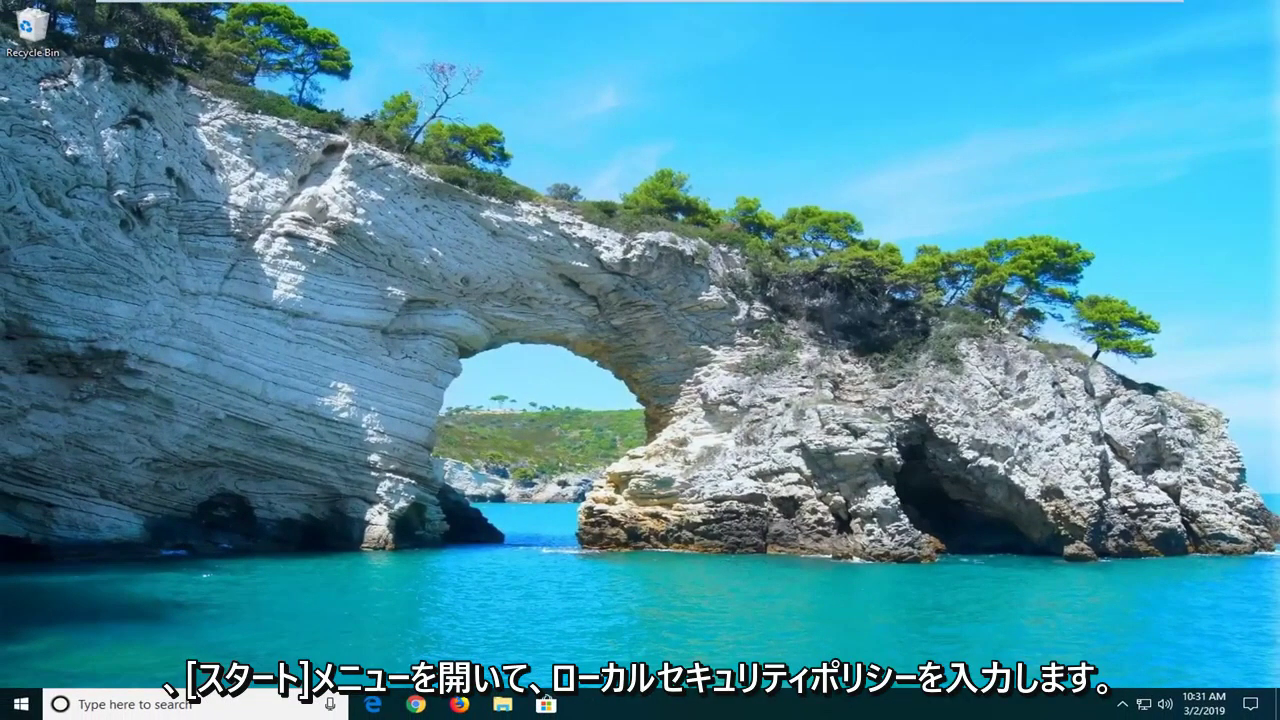
Step: Search 'local security policy' from the Start menu and run it as administrator
{"action": "left_click", "coordinate": [18, 704]}
{"action": "type", "text": "local secyurt"}
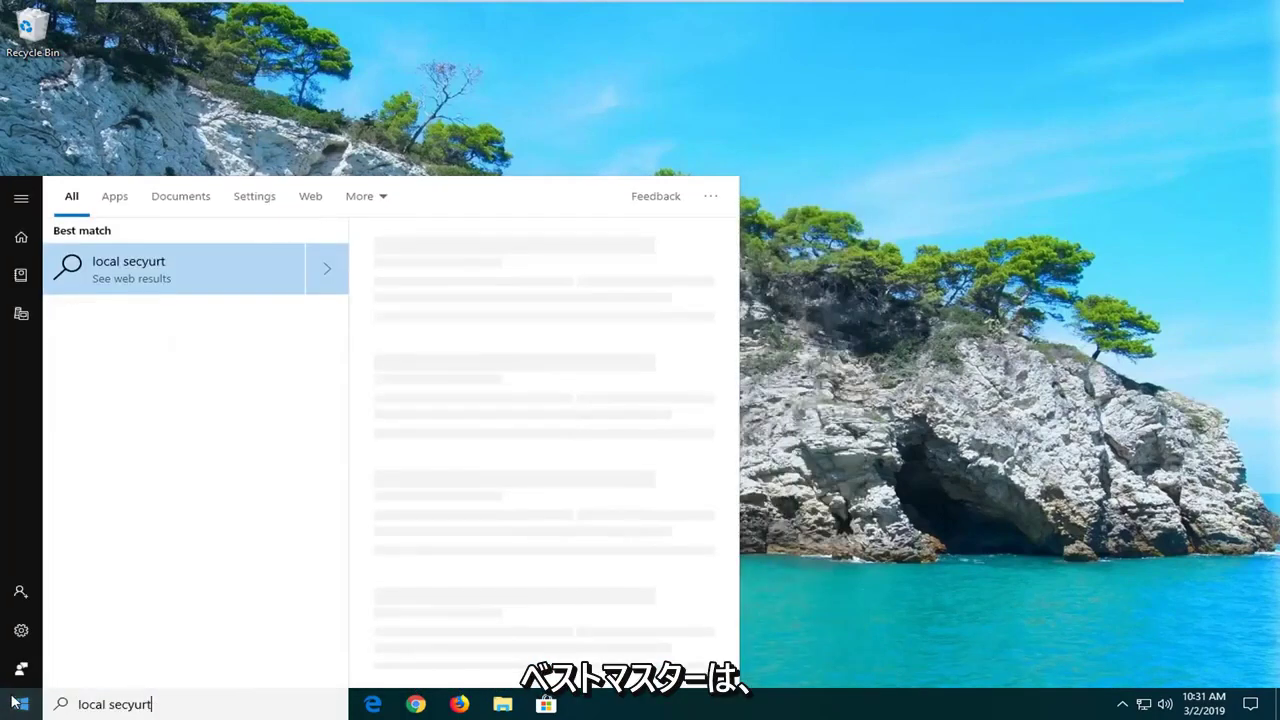
{"action": "key", "text": "BackSpace"}
{"action": "key", "text": "BackSpace"}
{"action": "key", "text": "BackSpace"}
{"action": "key", "text": "BackSpace"}
{"action": "type", "text": "urity policy"}
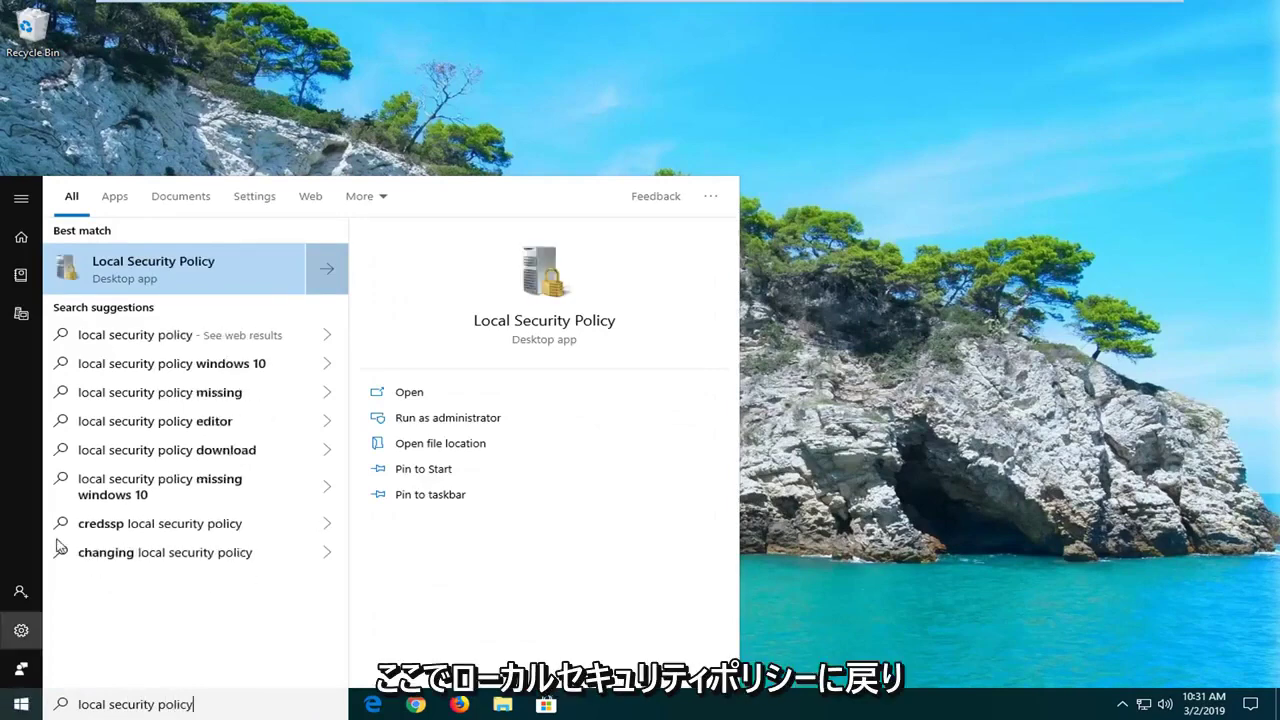
{"action": "right_click", "coordinate": [138, 282]}
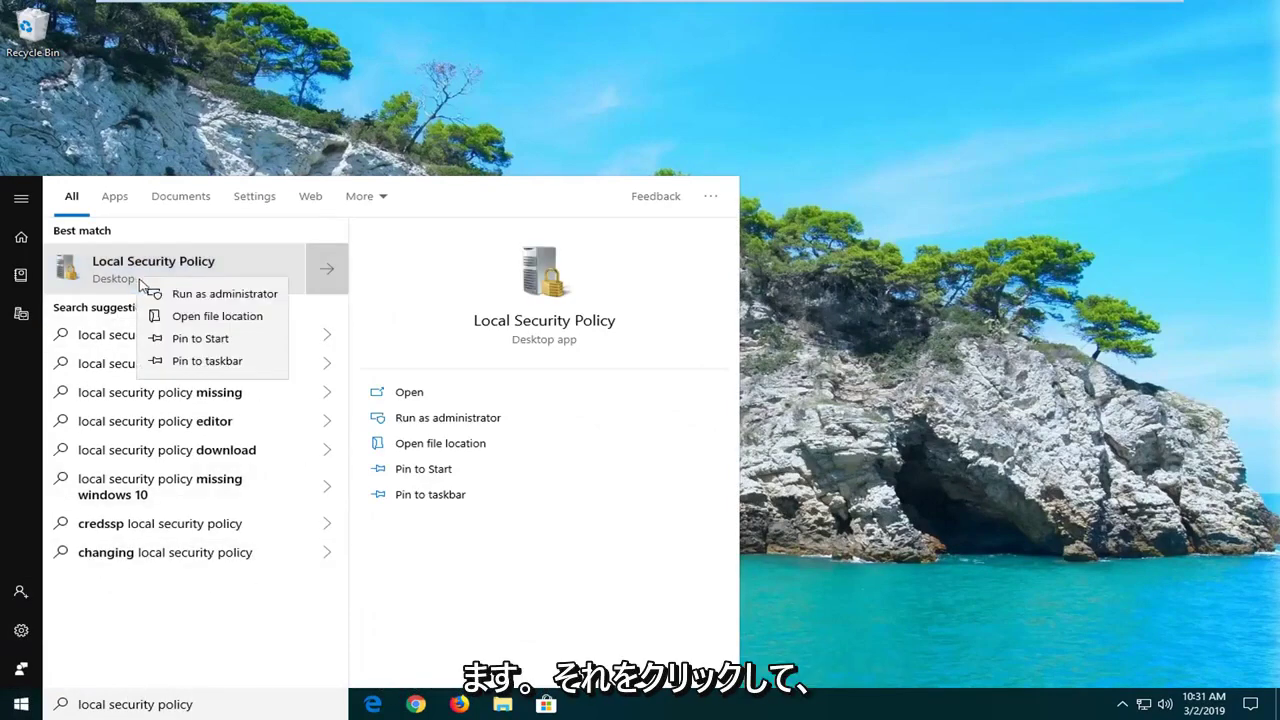
{"action": "left_click", "coordinate": [149, 290]}
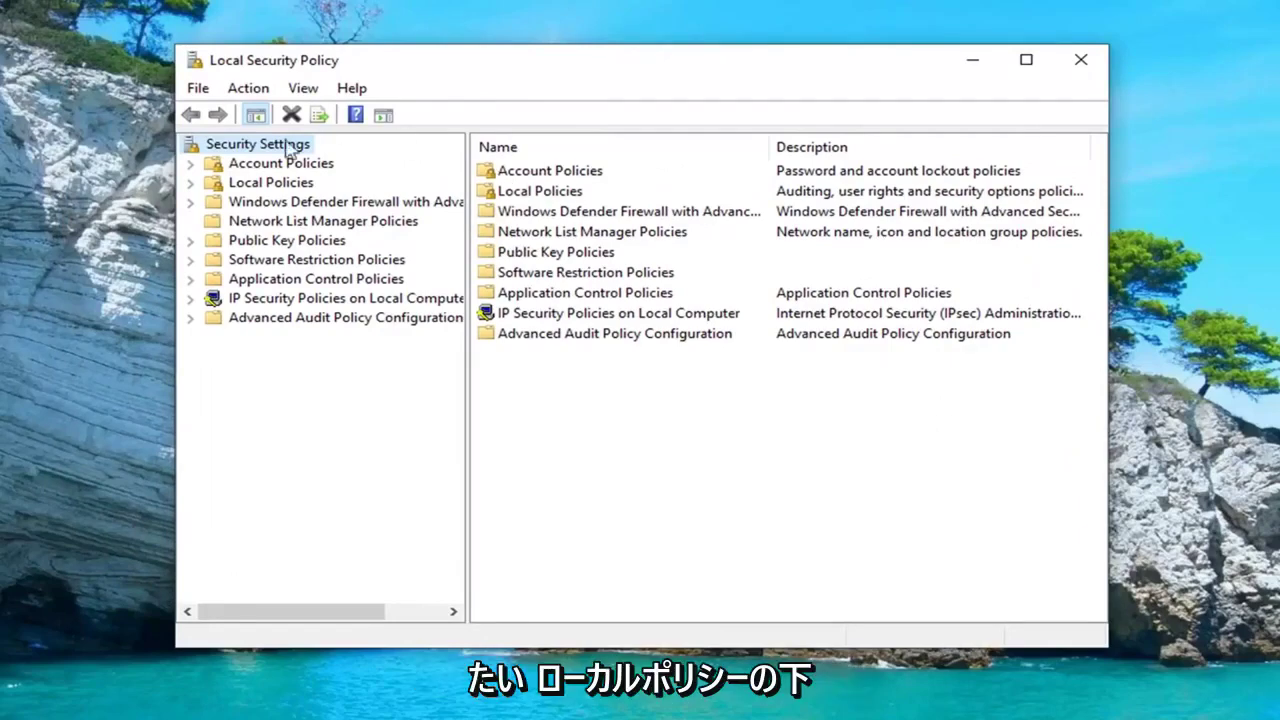
Step: Open Local Policies > User Rights Assignment and select the 'Shut down the system' policy
{"action": "left_click", "coordinate": [266, 183]}
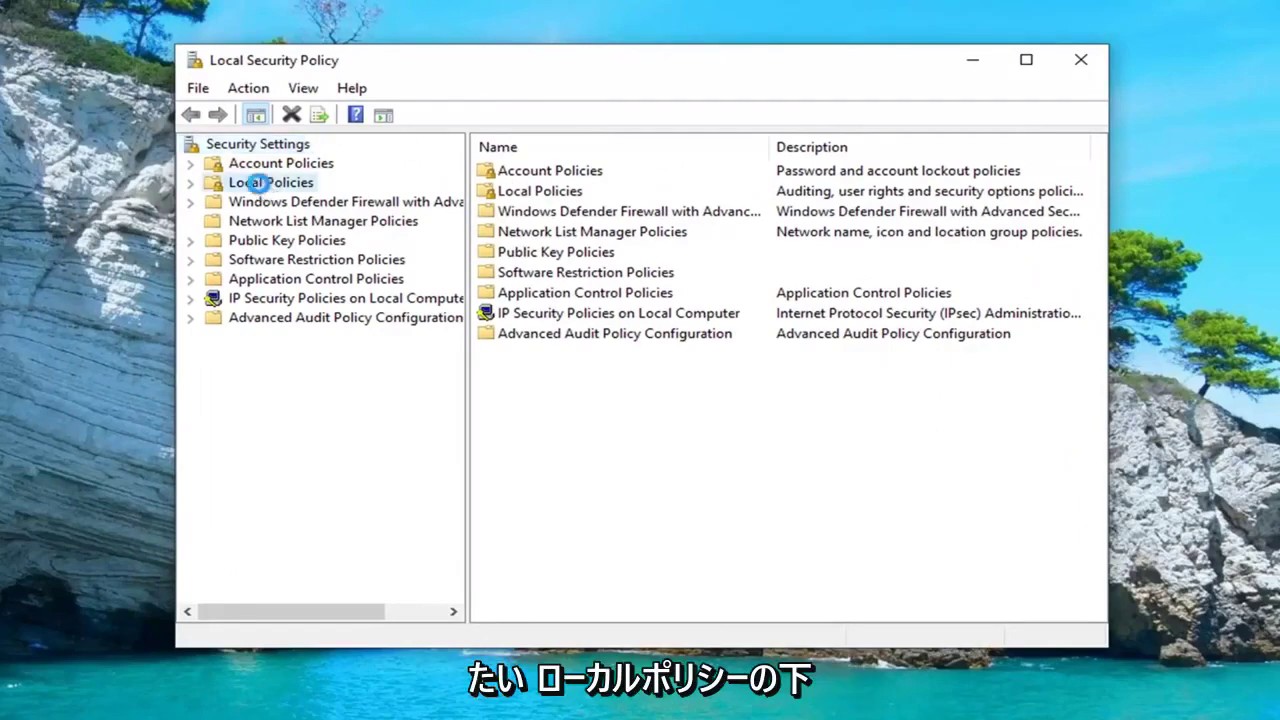
{"action": "left_click", "coordinate": [190, 183]}
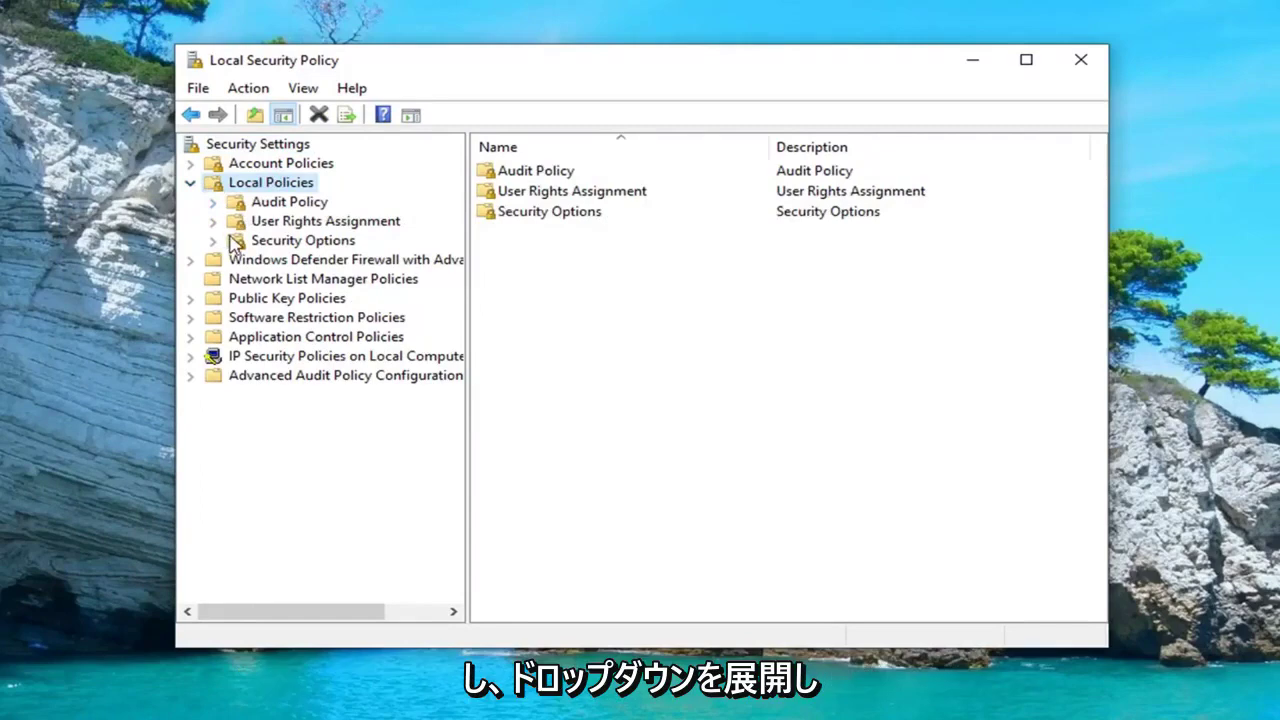
{"action": "left_click", "coordinate": [288, 222]}
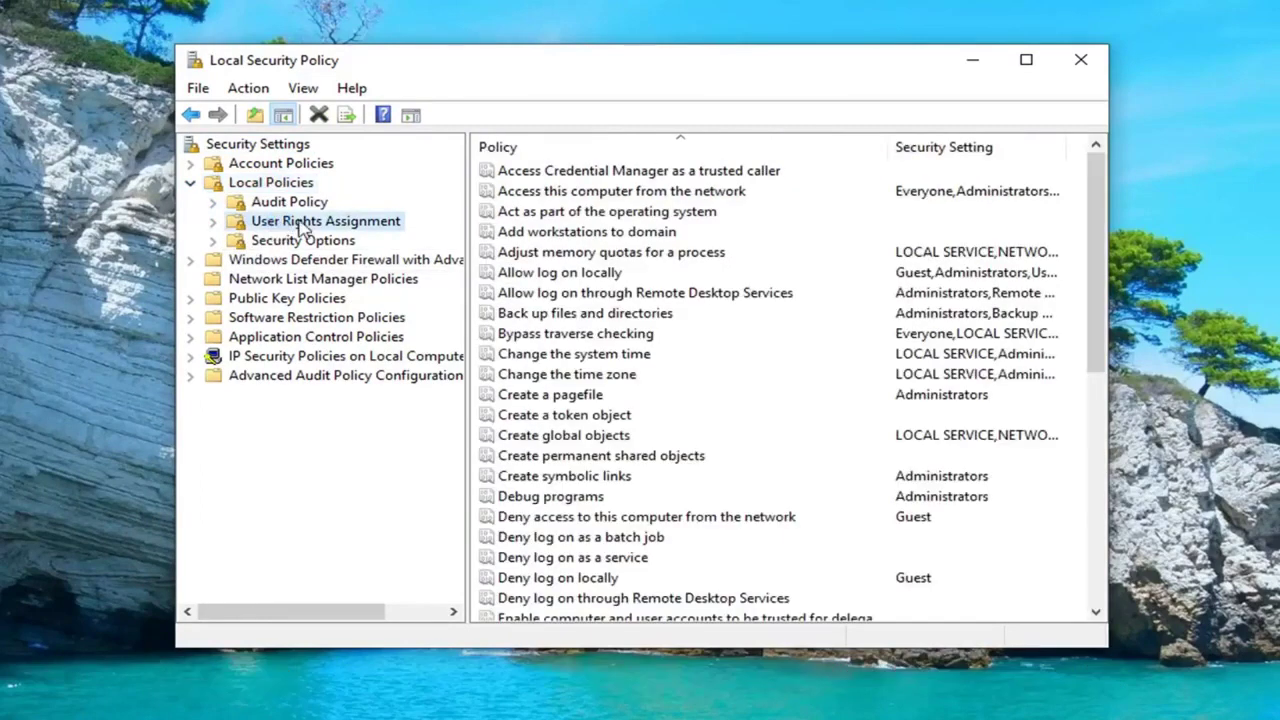
{"action": "left_click", "coordinate": [565, 414]}
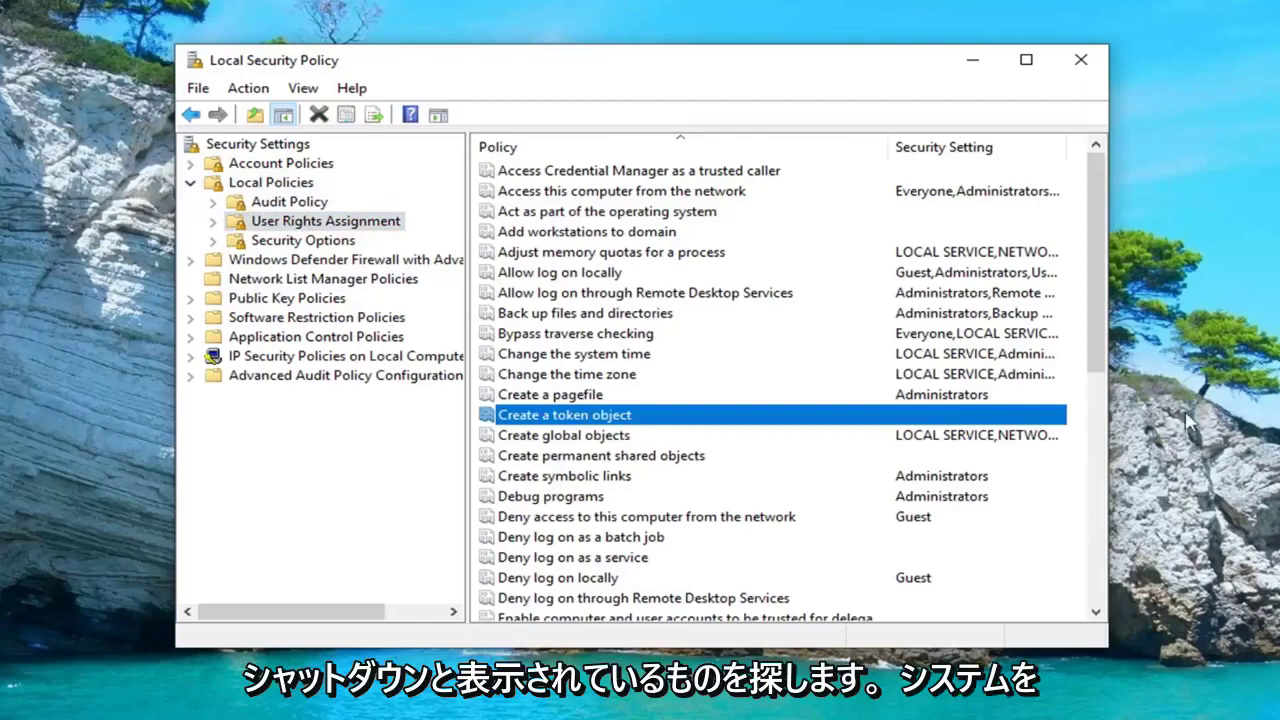
{"action": "scroll", "coordinate": [606, 485], "scroll_direction": "down", "scroll_amount": 8}
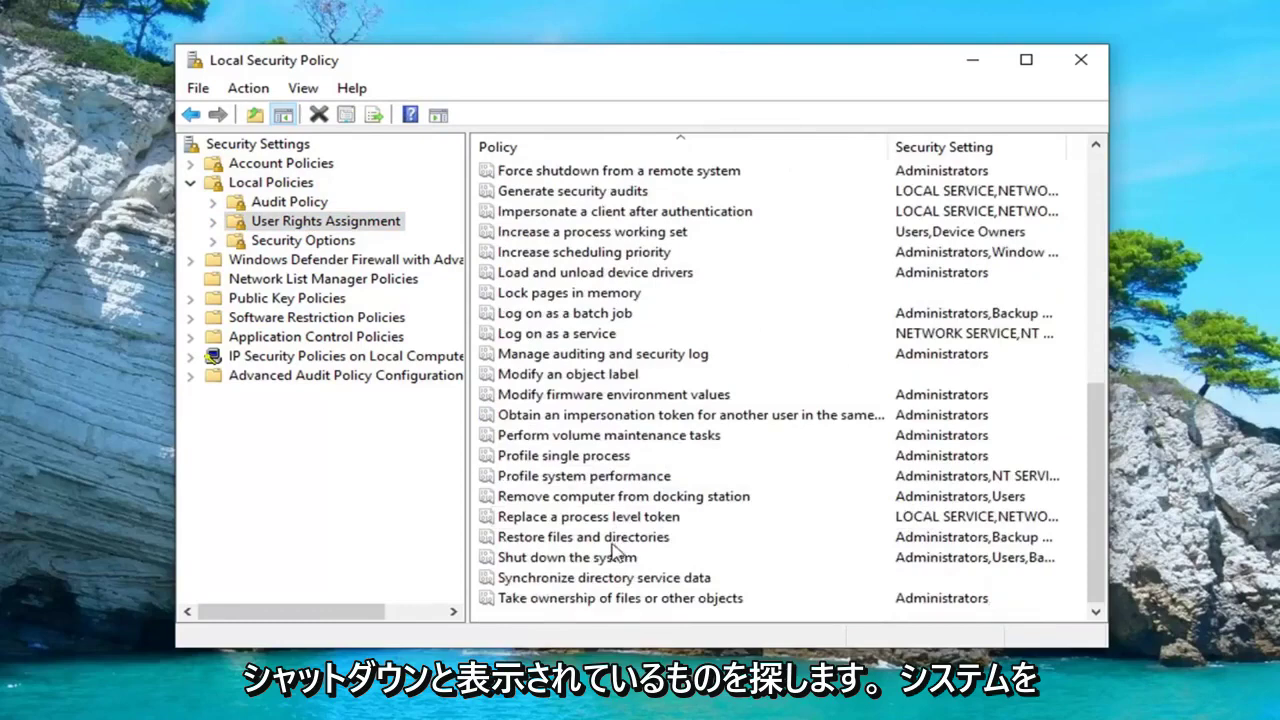
{"action": "left_click", "coordinate": [578, 558]}
Step: Open the Shut down the system Properties and launch Add User or Group
{"action": "right_click", "coordinate": [578, 564]}
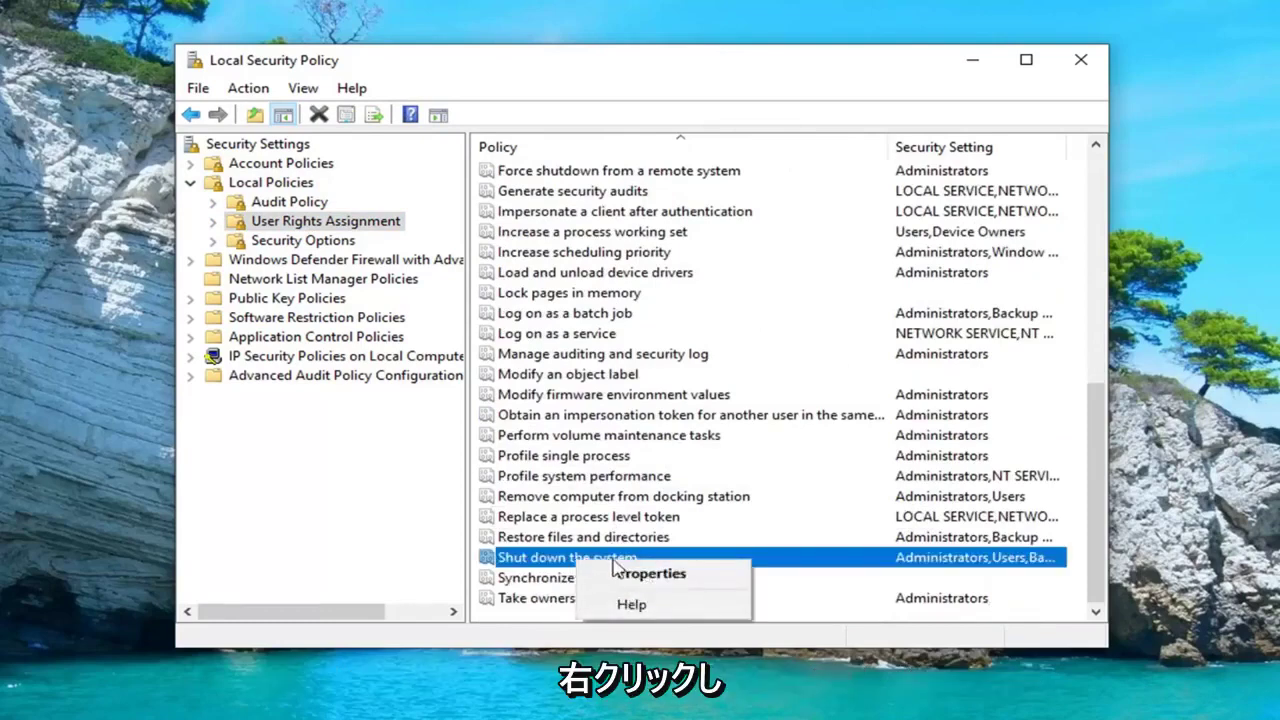
{"action": "left_click", "coordinate": [652, 578]}
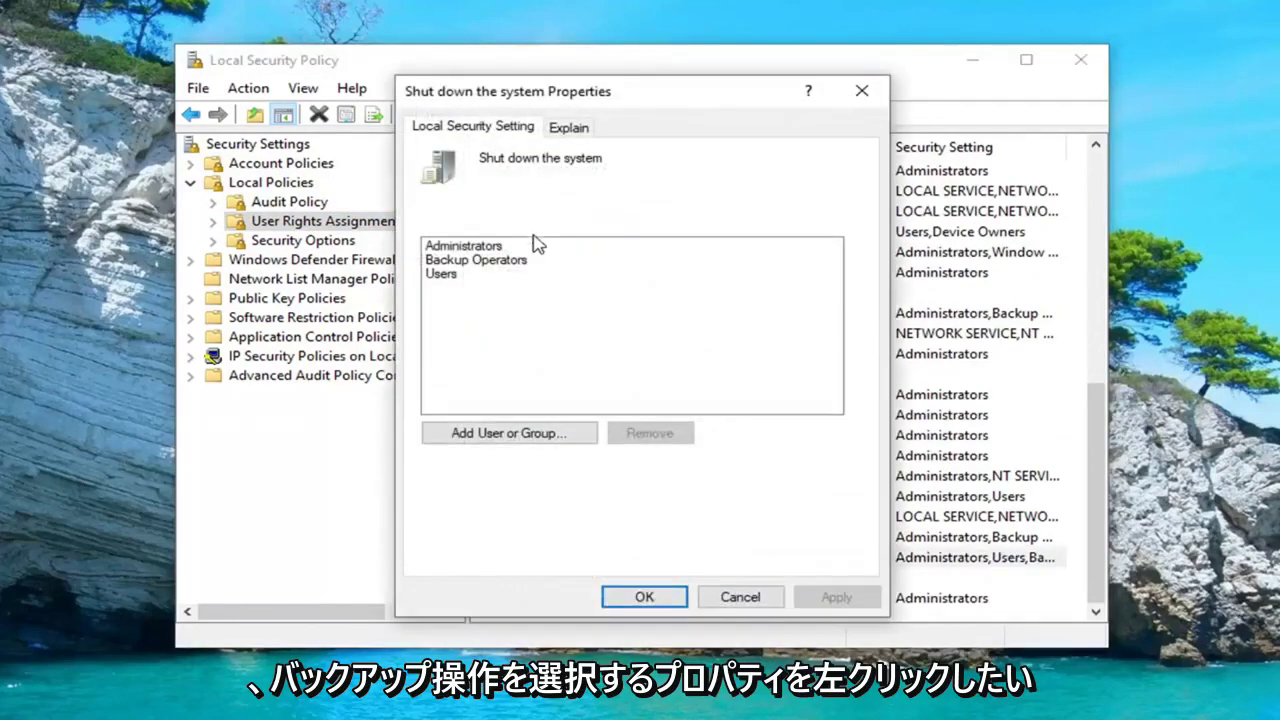
{"action": "left_click", "coordinate": [470, 262]}
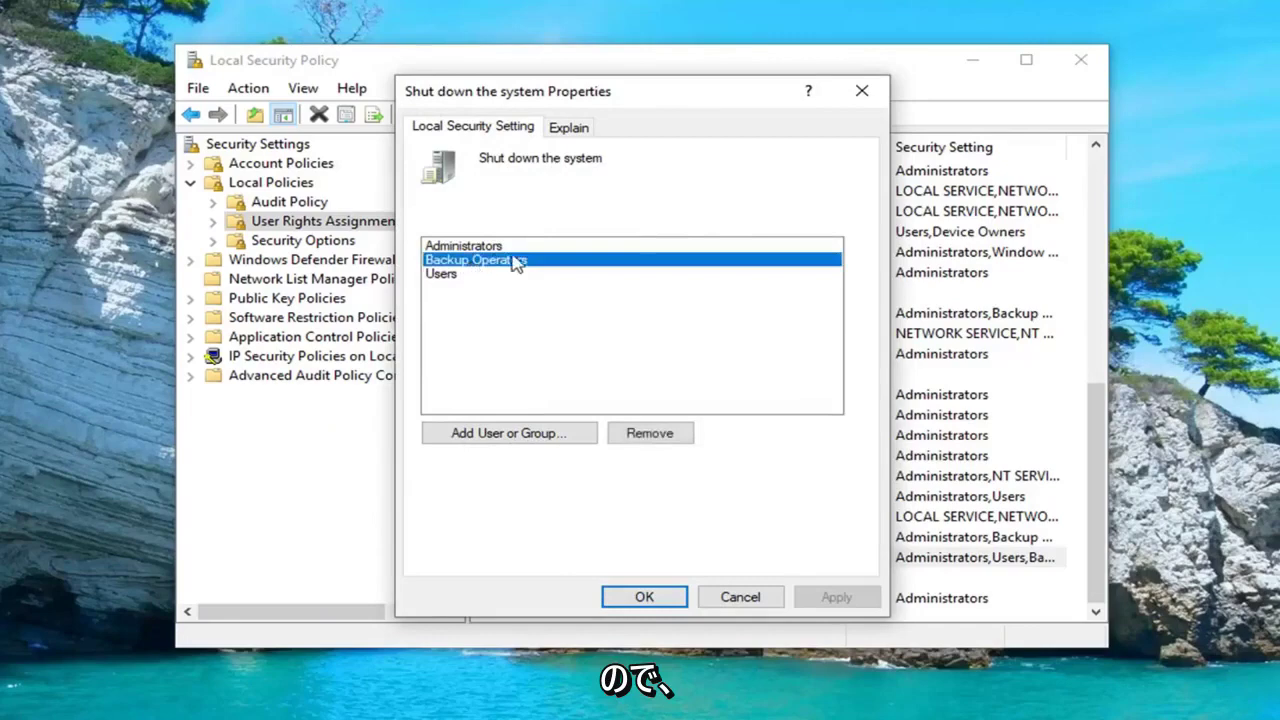
{"action": "left_click", "coordinate": [520, 435]}
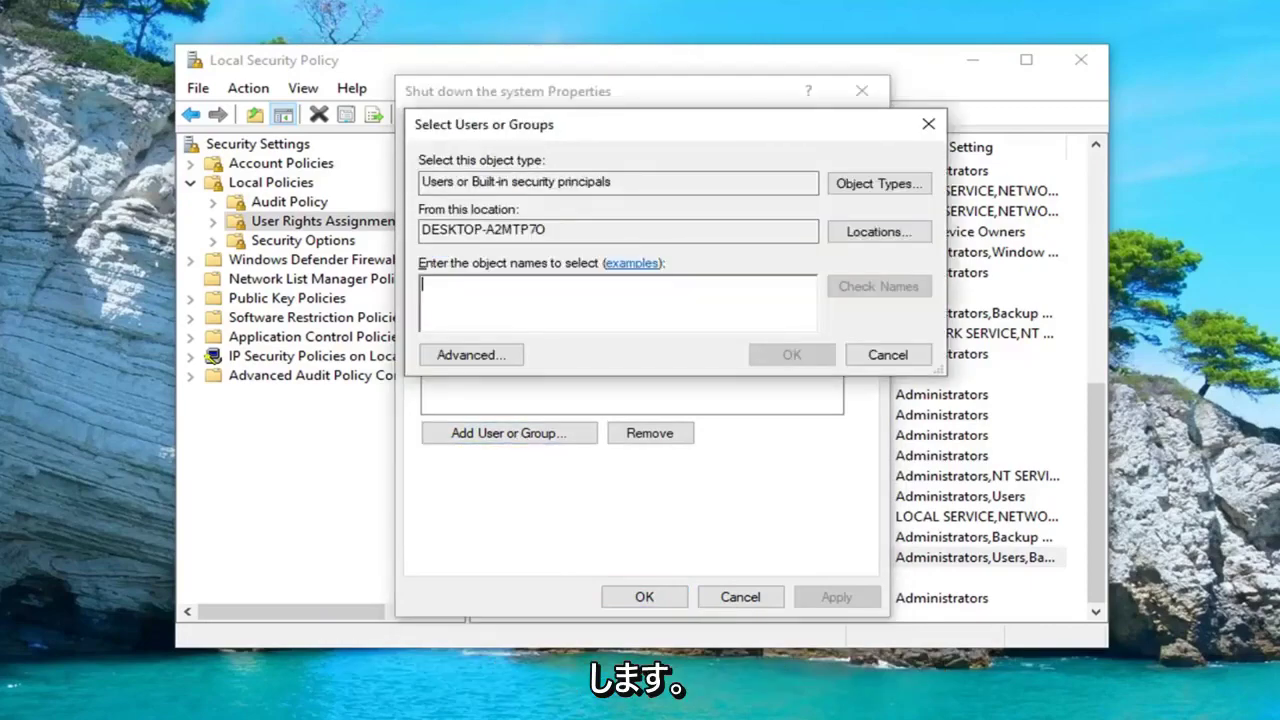
Step: Search 'control panel' from the Start menu and open Control Panel
{"action": "key", "text": "super"}
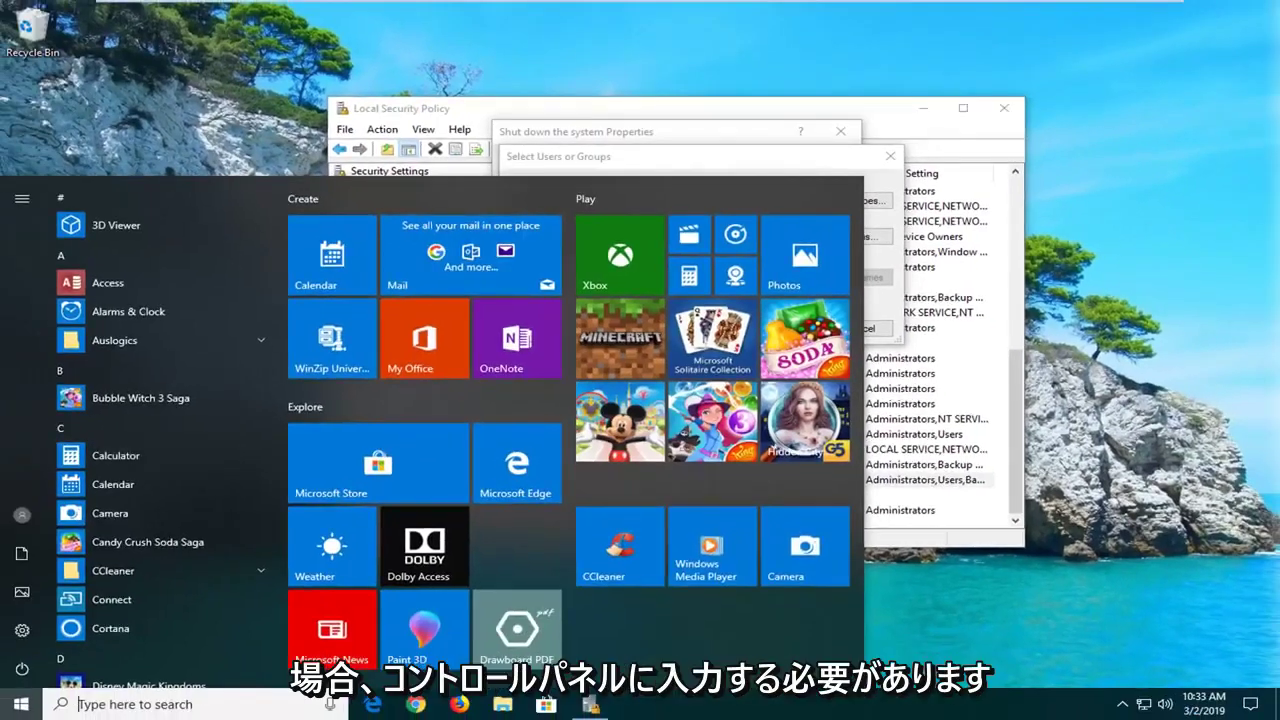
{"action": "left_click", "coordinate": [50, 706]}
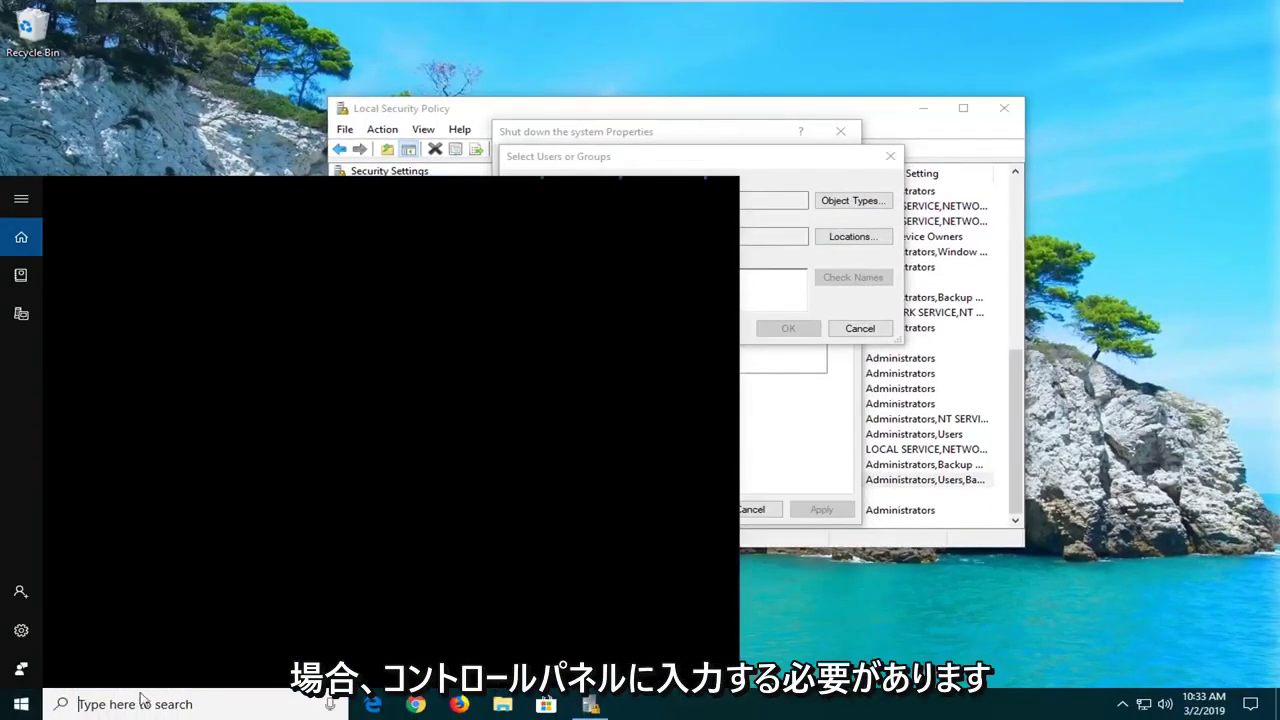
{"action": "type", "text": "control panel"}
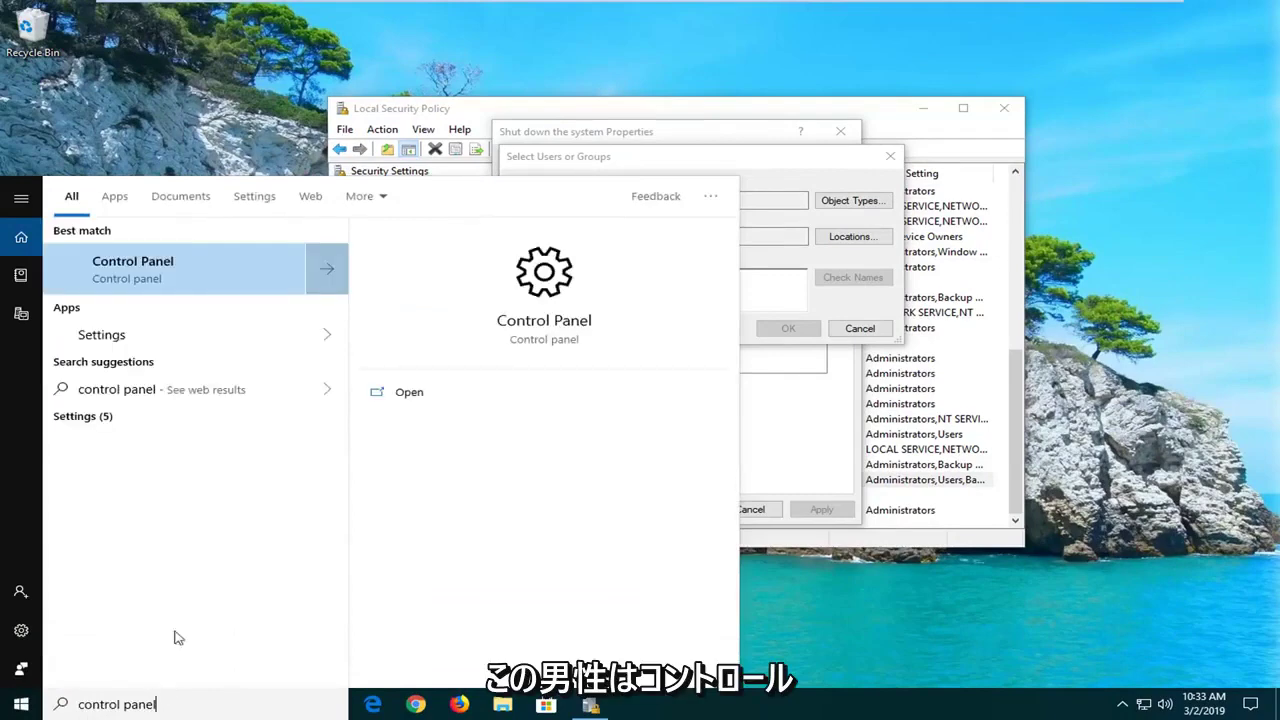
{"action": "left_click", "coordinate": [143, 266]}
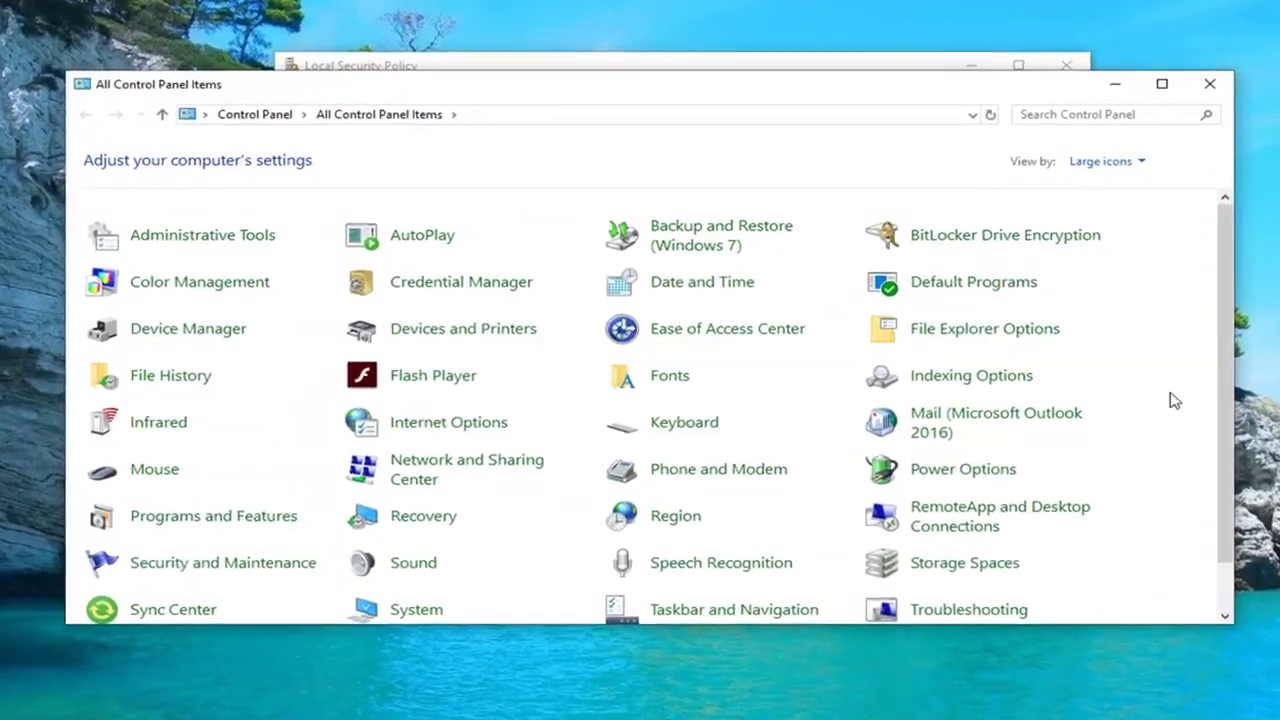
Step: Open User Accounts > Configure advanced user profile properties to view the stored profile
{"action": "scroll", "coordinate": [876, 476], "scroll_direction": "down", "scroll_amount": 1}
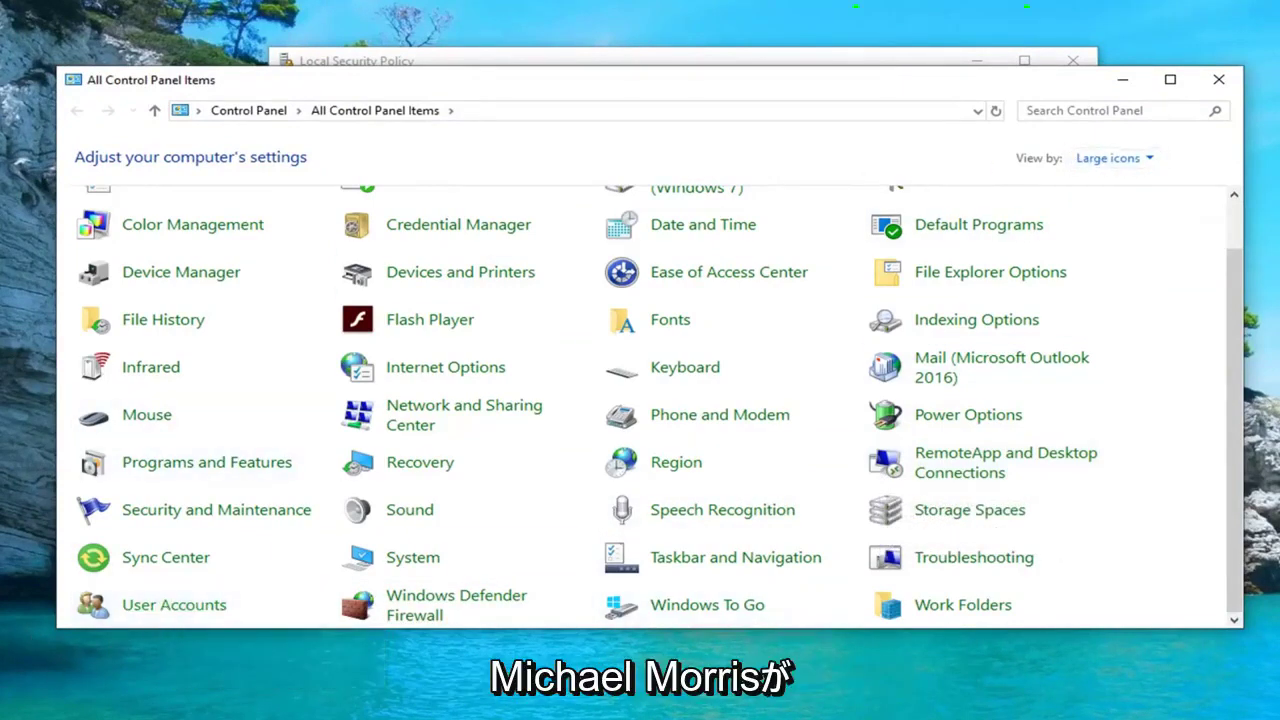
{"action": "left_click", "coordinate": [174, 604]}
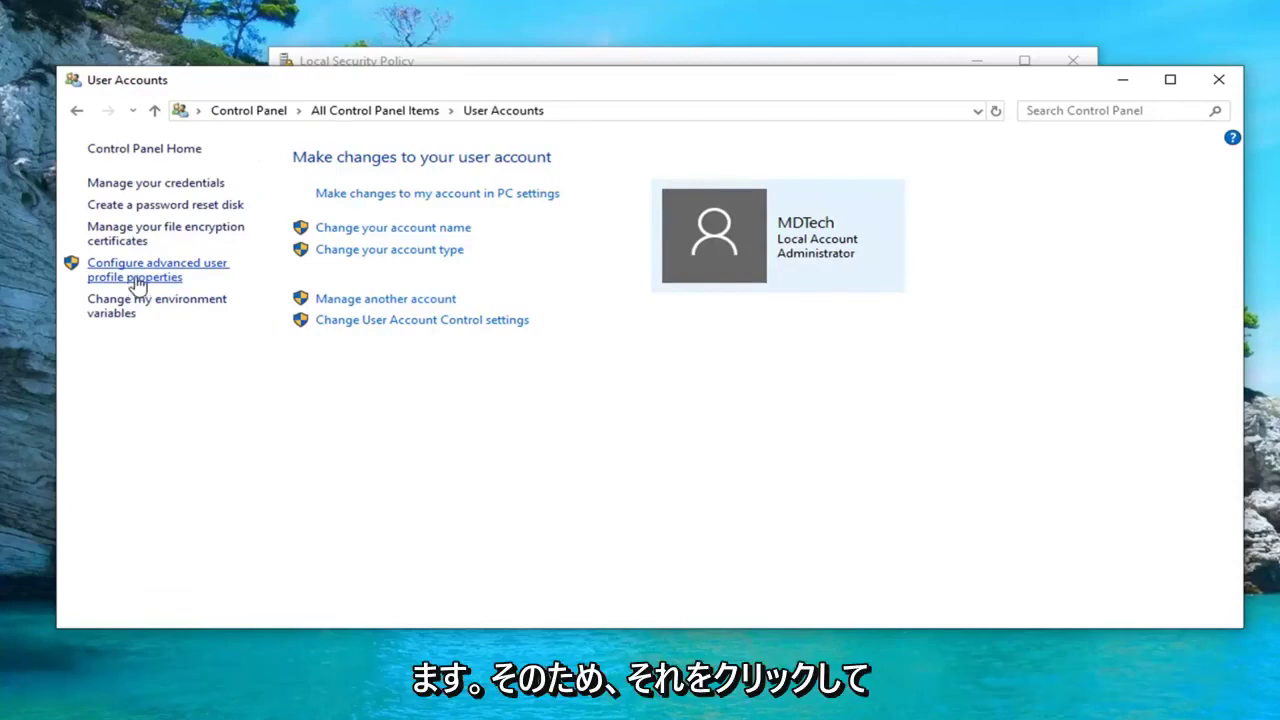
{"action": "left_click", "coordinate": [136, 281]}
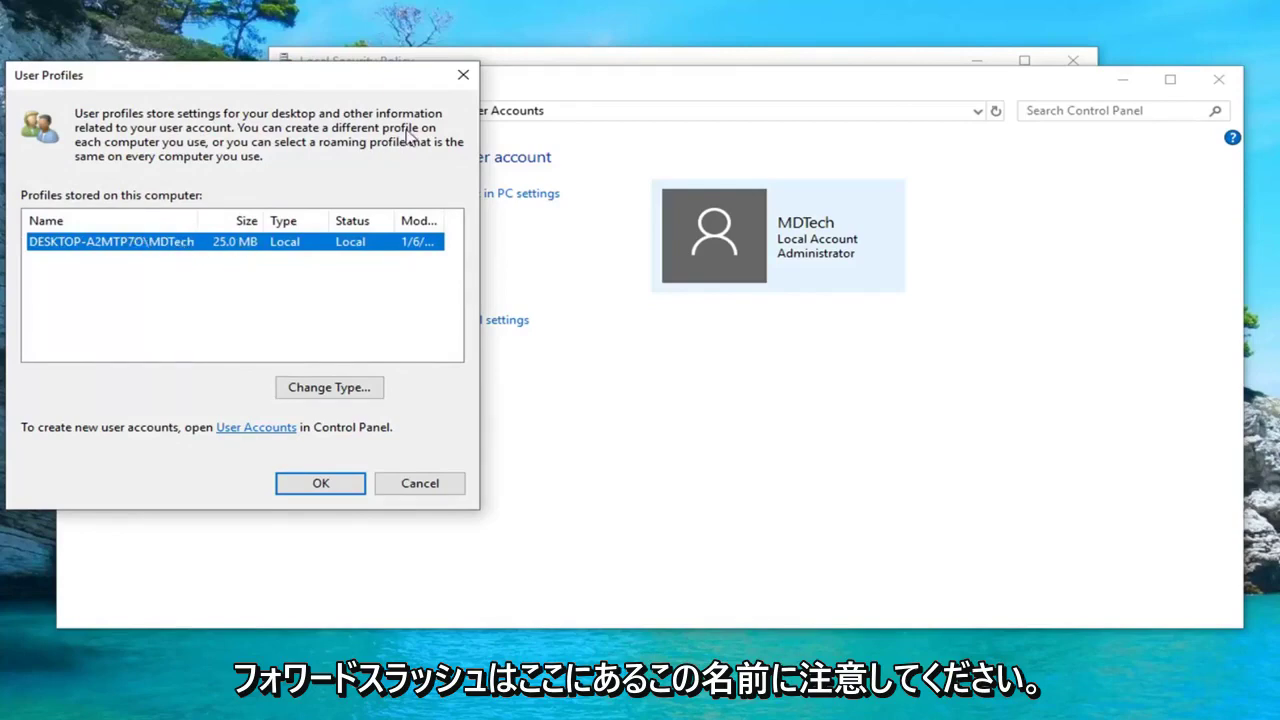
Step: Close the profile windows, enter the local account name and check that it resolves
{"action": "left_click", "coordinate": [463, 75]}
{"action": "left_click", "coordinate": [1220, 80]}
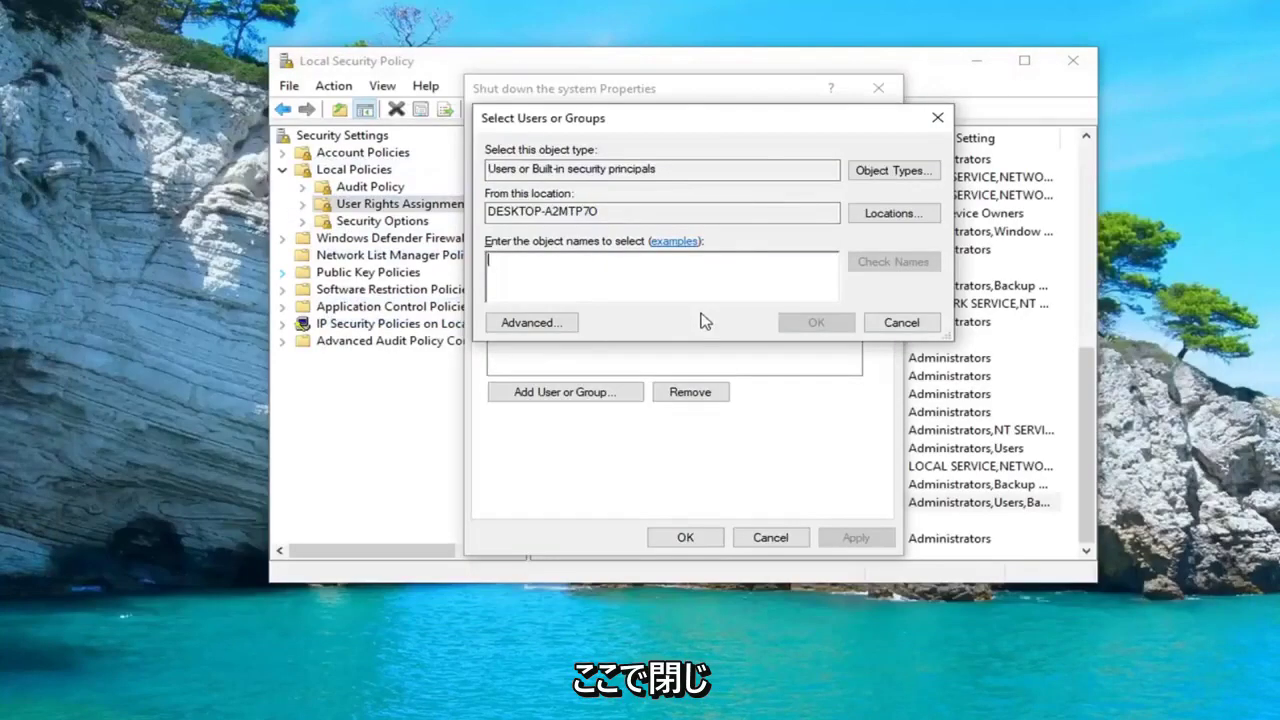
{"action": "type", "text": "T"}
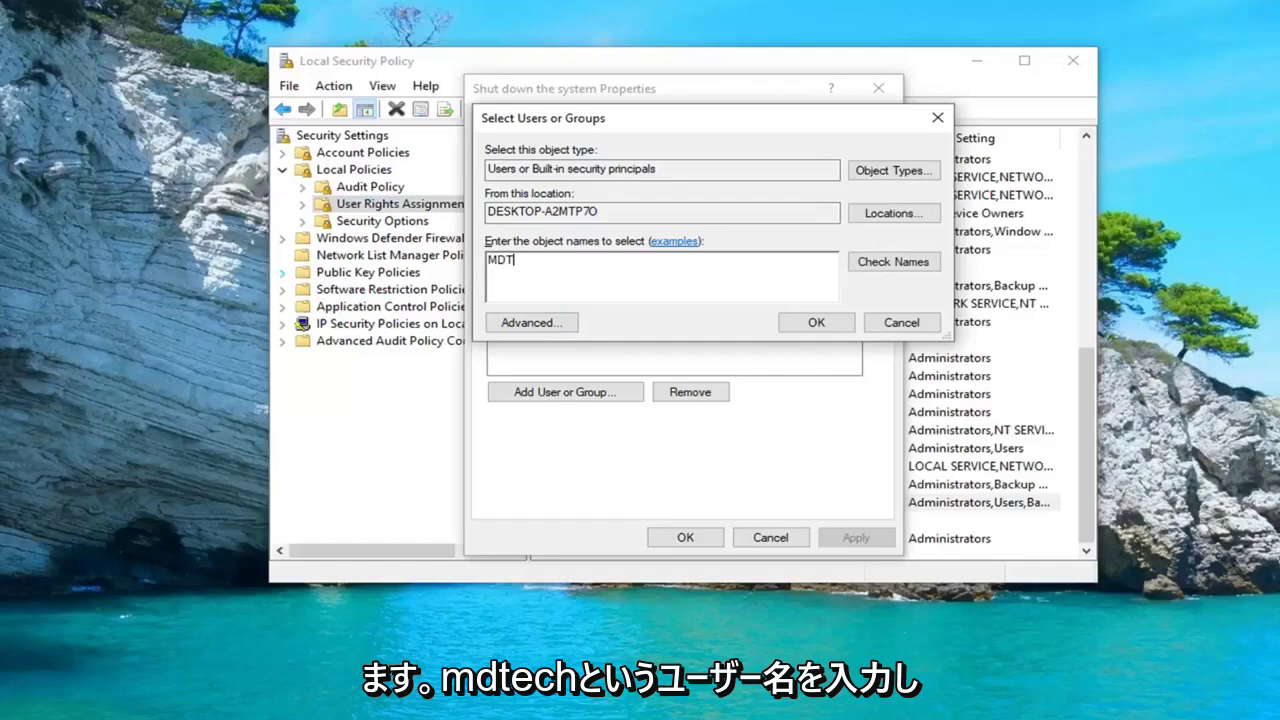
{"action": "type", "text": "ech"}
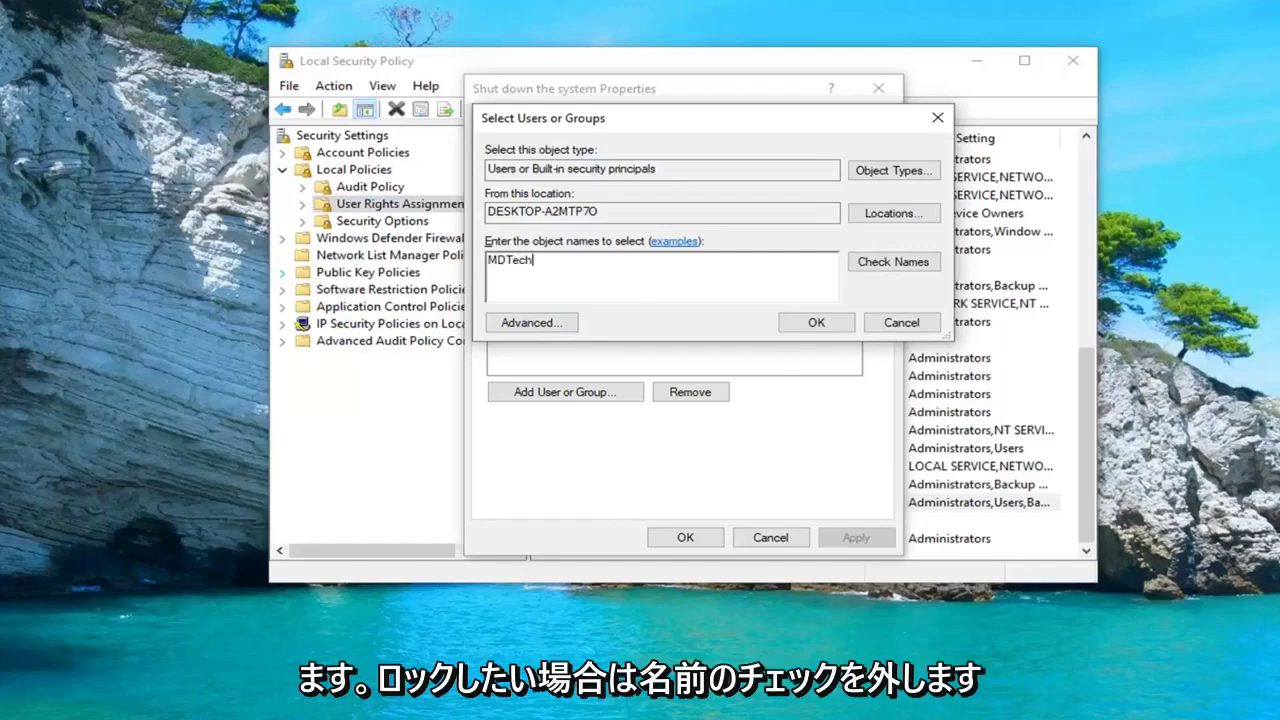
{"action": "left_click", "coordinate": [894, 262]}
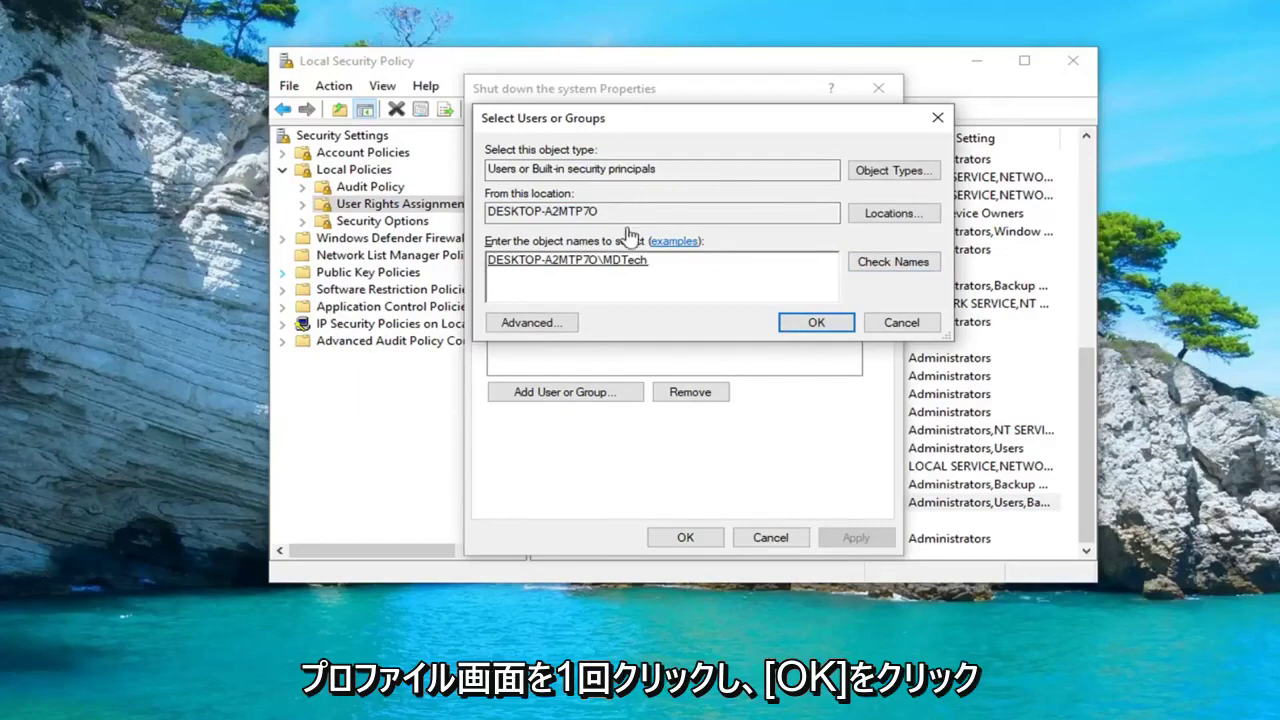
Step: Add the resolved account to Shut down the system, then apply and close the properties
{"action": "left_click", "coordinate": [670, 285]}
{"action": "left_click", "coordinate": [802, 326]}
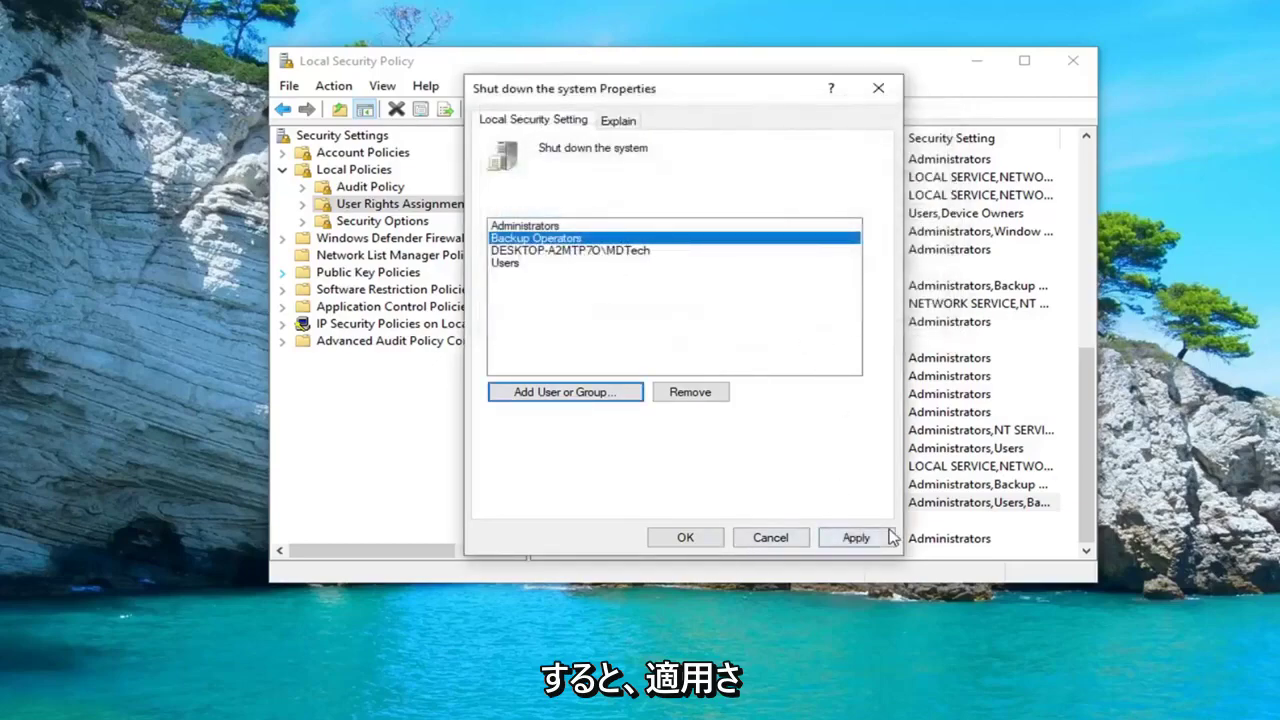
{"action": "left_click", "coordinate": [888, 538]}
{"action": "left_click", "coordinate": [666, 542]}
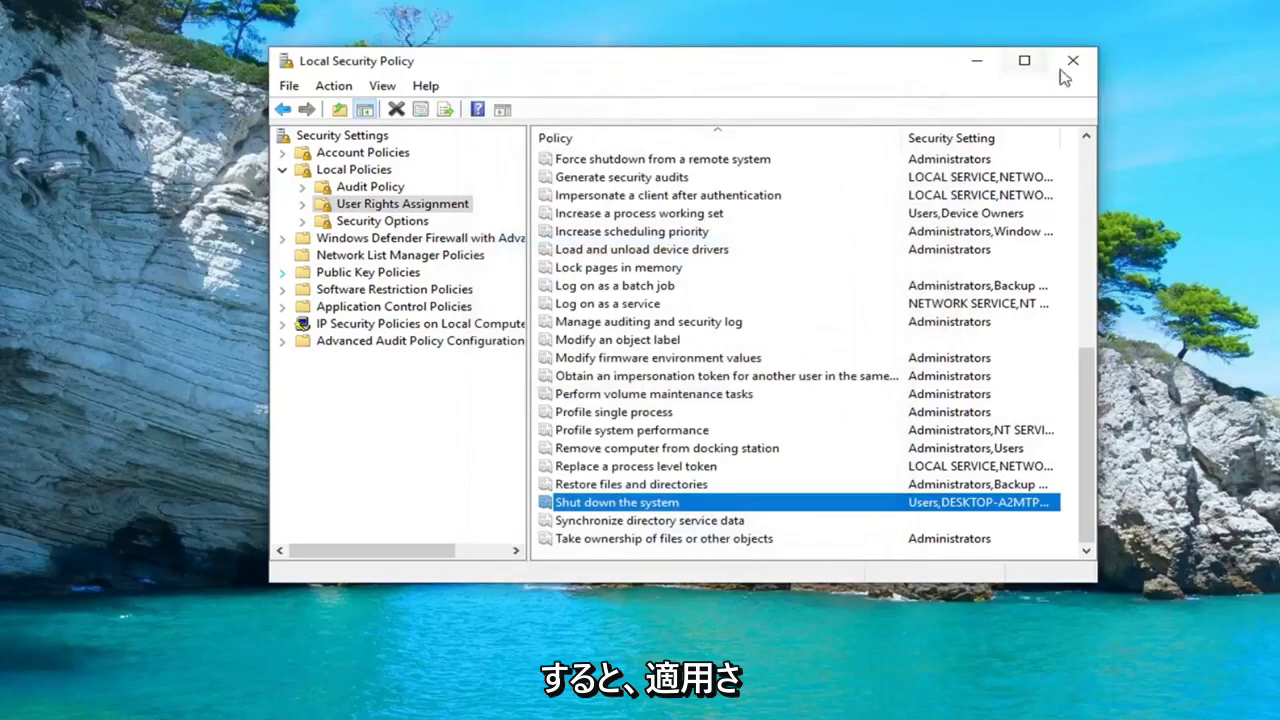
Step: Close the Local Security Policy window
{"action": "left_click", "coordinate": [1073, 61]}
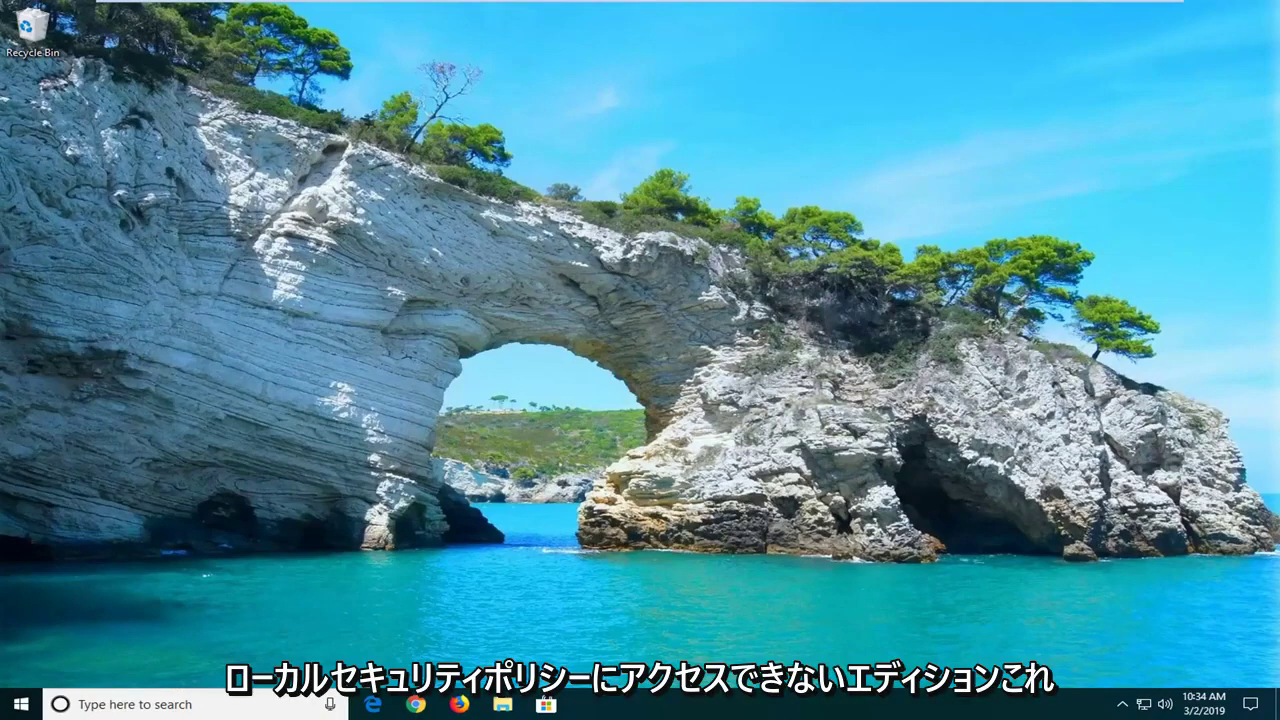
Step: Search for regedit and run Registry Editor as administrator, approving the UAC prompt
{"action": "left_click", "coordinate": [8, 708]}
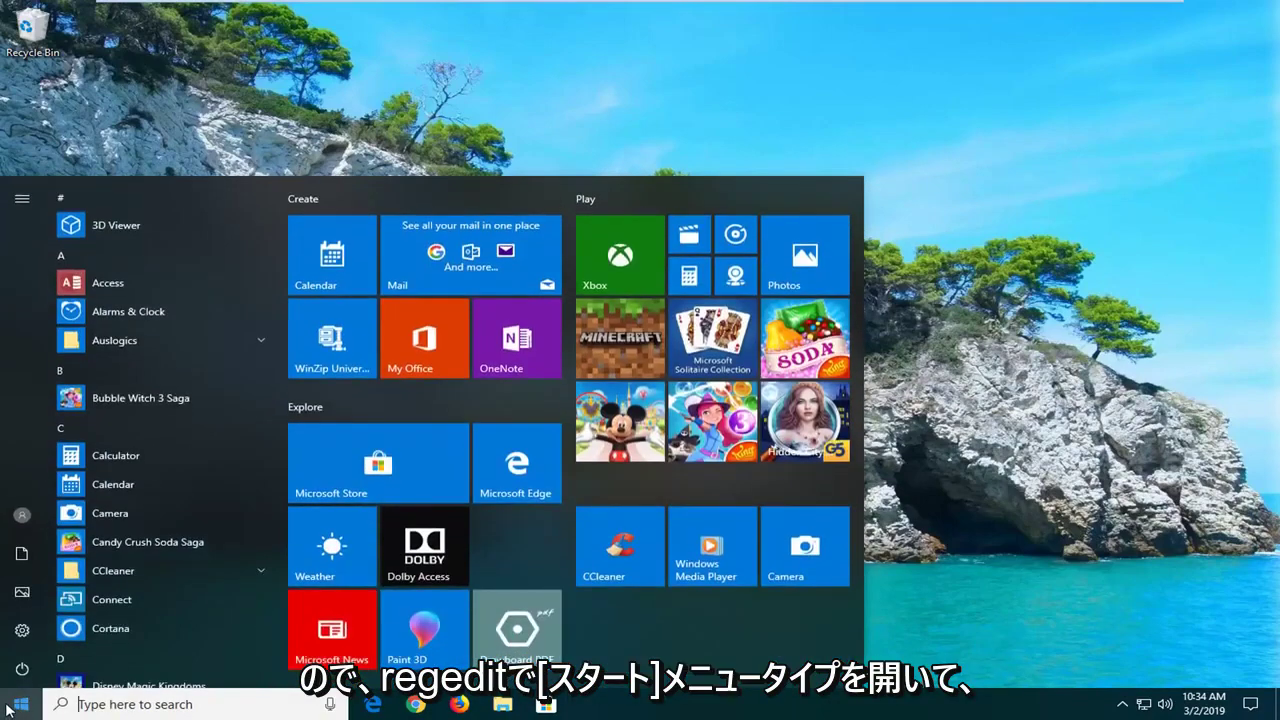
{"action": "type", "text": "regfedit"}
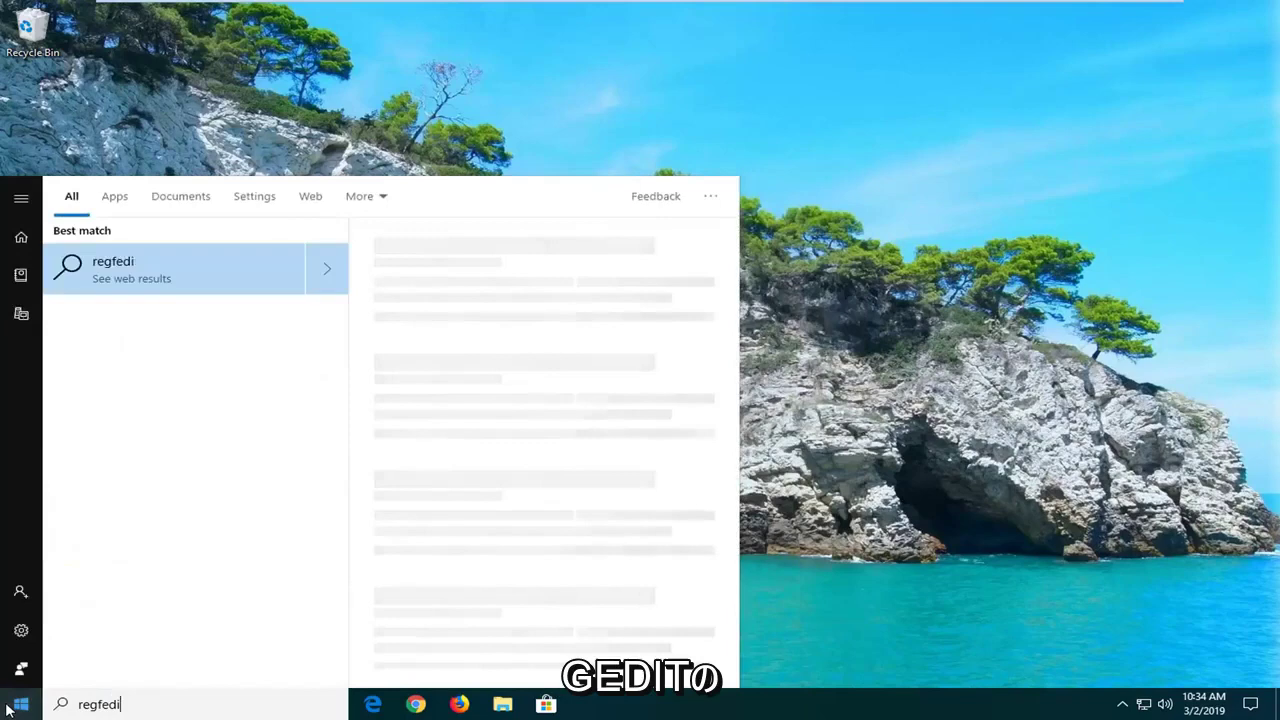
{"action": "key", "text": "BackSpace"}
{"action": "key", "text": "BackSpace"}
{"action": "key", "text": "BackSpace"}
{"action": "key", "text": "BackSpace"}
{"action": "key", "text": "BackSpace"}
{"action": "type", "text": "edit"}
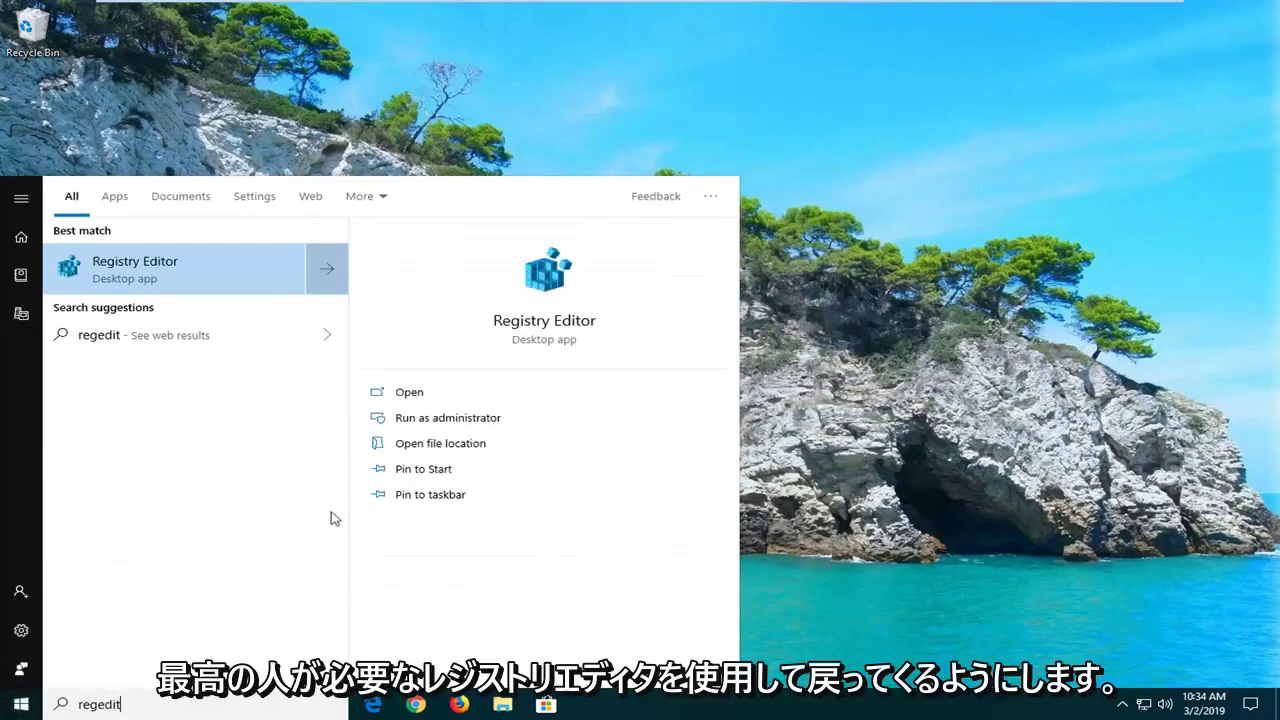
{"action": "right_click", "coordinate": [155, 273]}
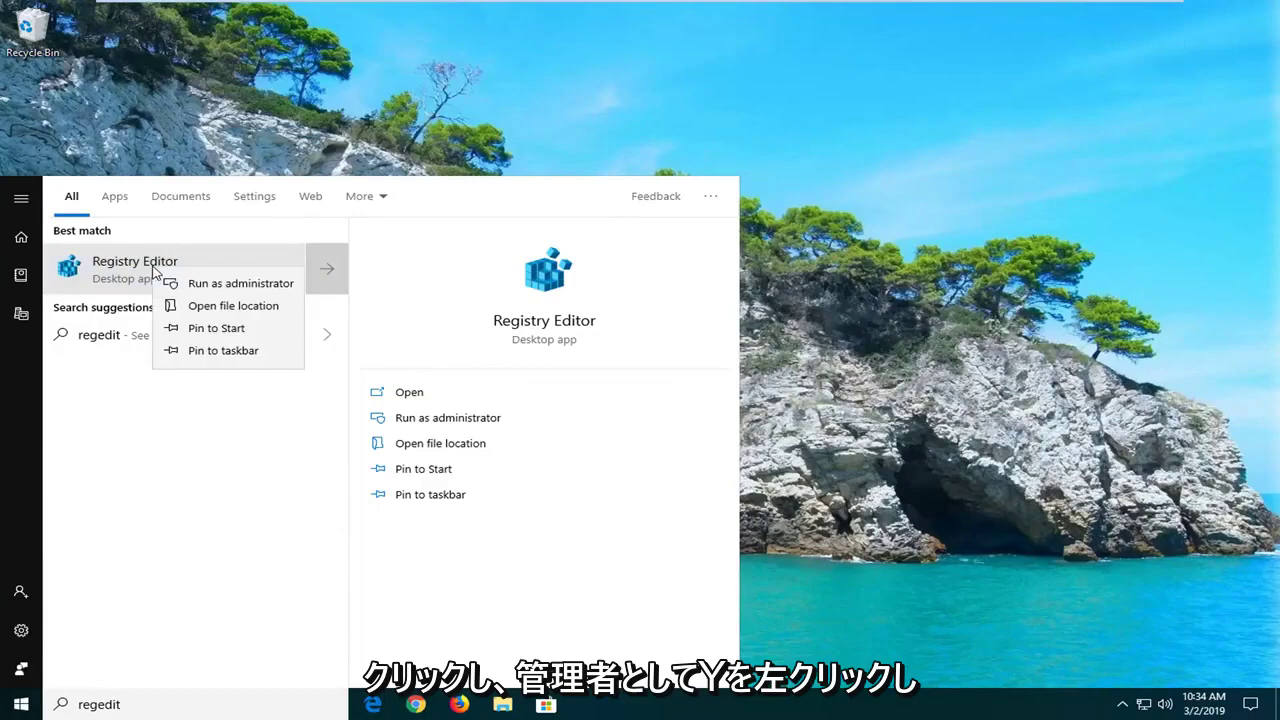
{"action": "left_click", "coordinate": [213, 288]}
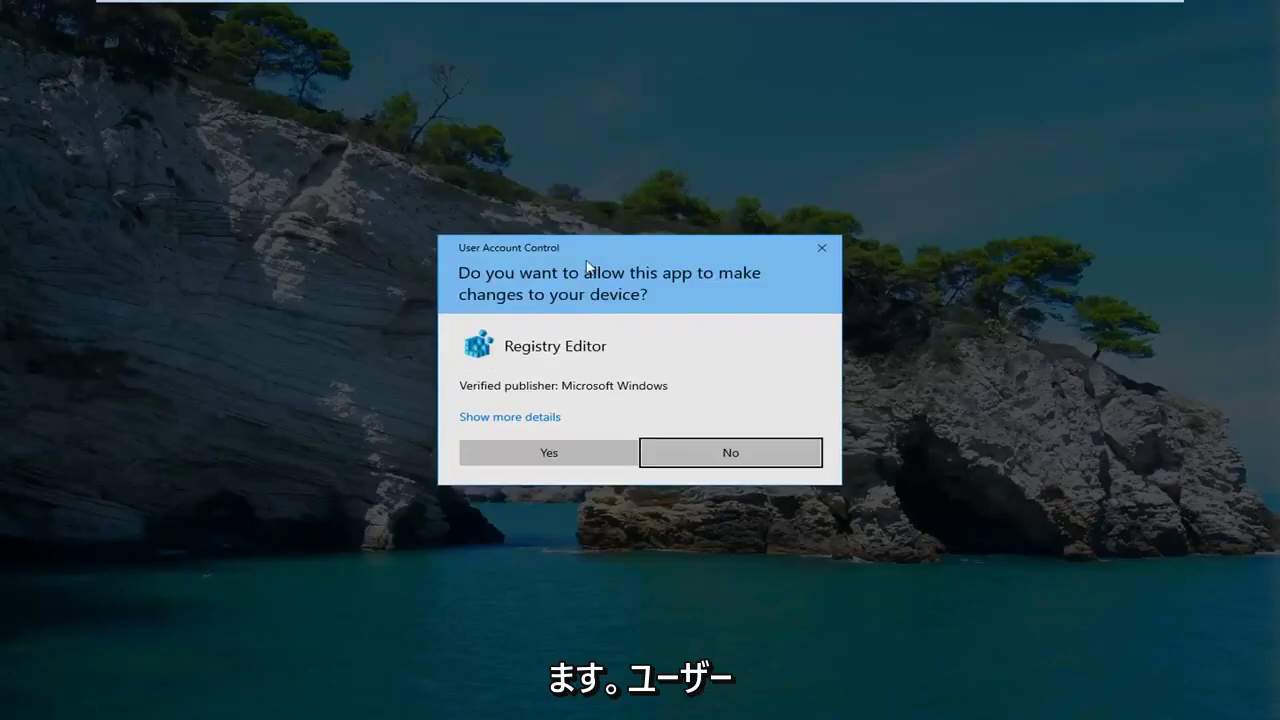
{"action": "left_click", "coordinate": [518, 458]}
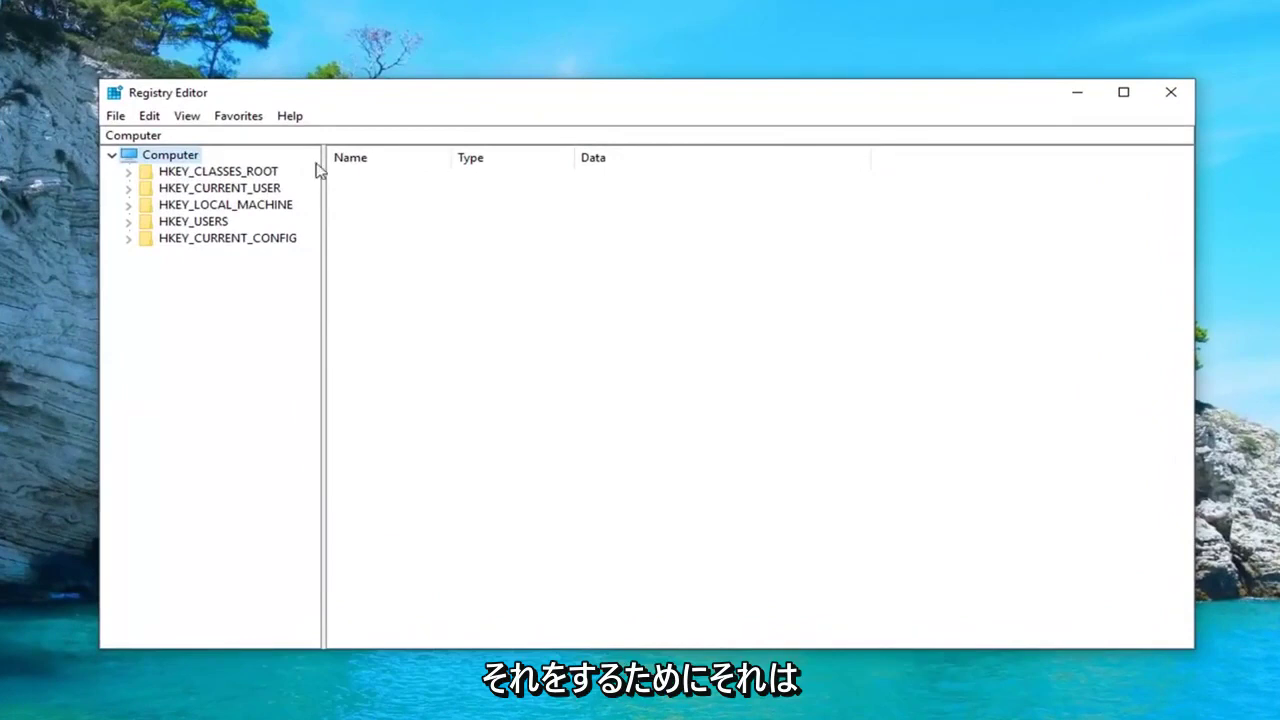
{"action": "left_click", "coordinate": [115, 117]}
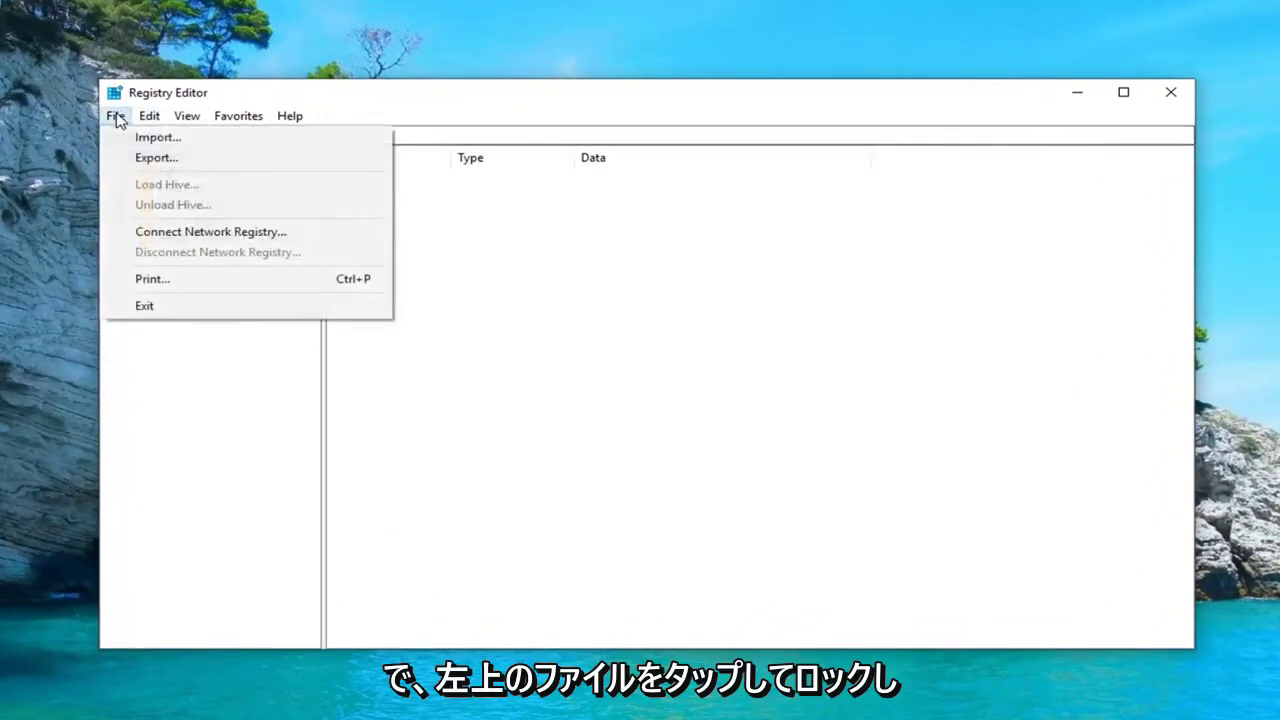
{"action": "left_click", "coordinate": [156, 158]}
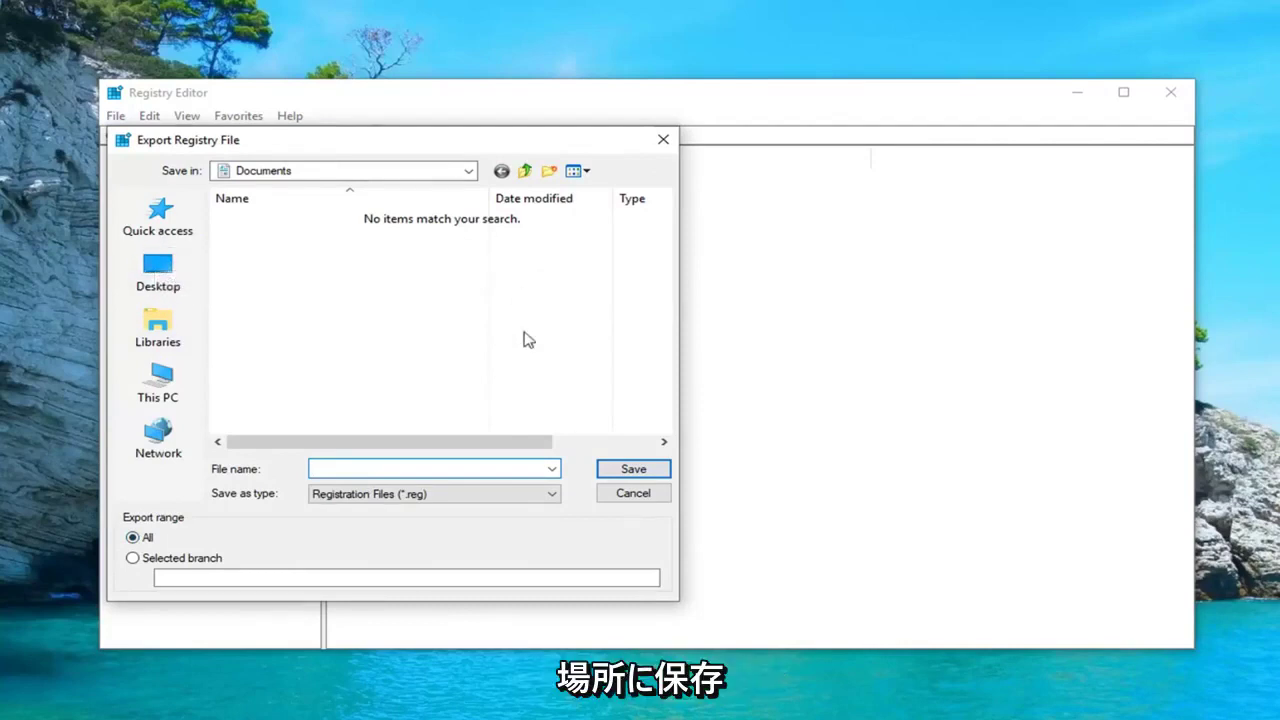
{"action": "left_click", "coordinate": [633, 495]}
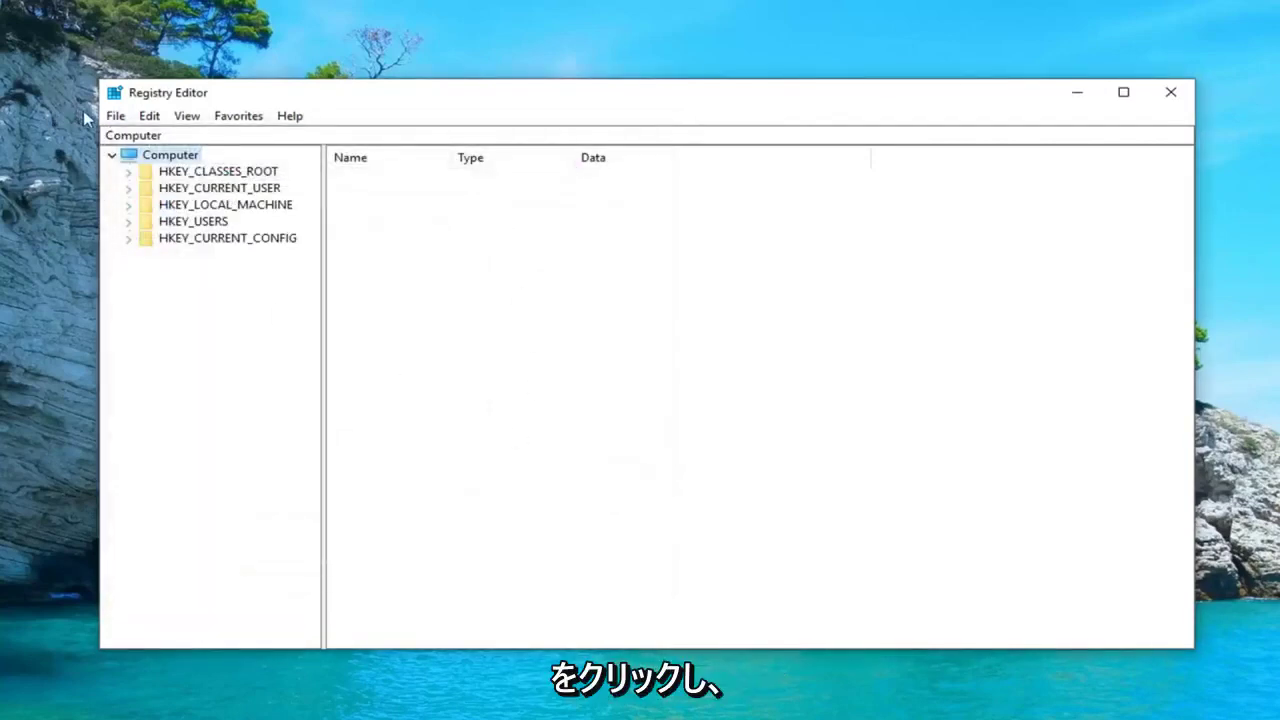
{"action": "left_click", "coordinate": [116, 116]}
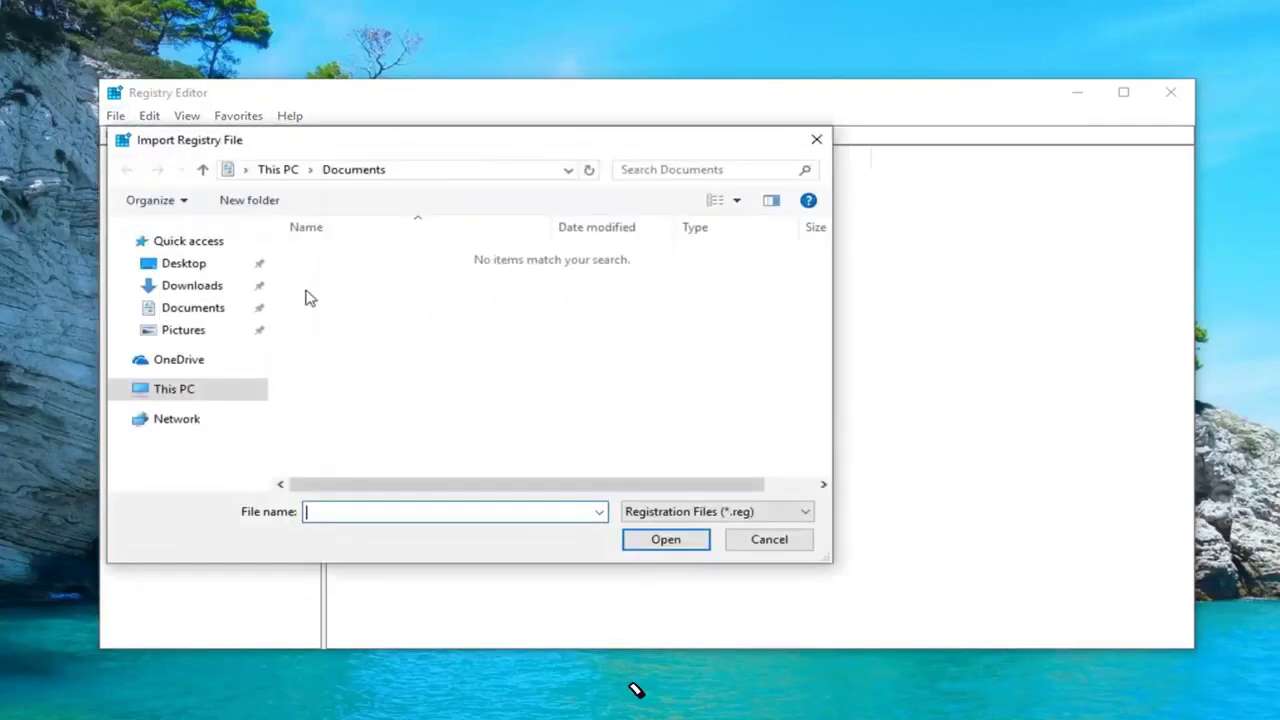
{"action": "left_click", "coordinate": [765, 545]}
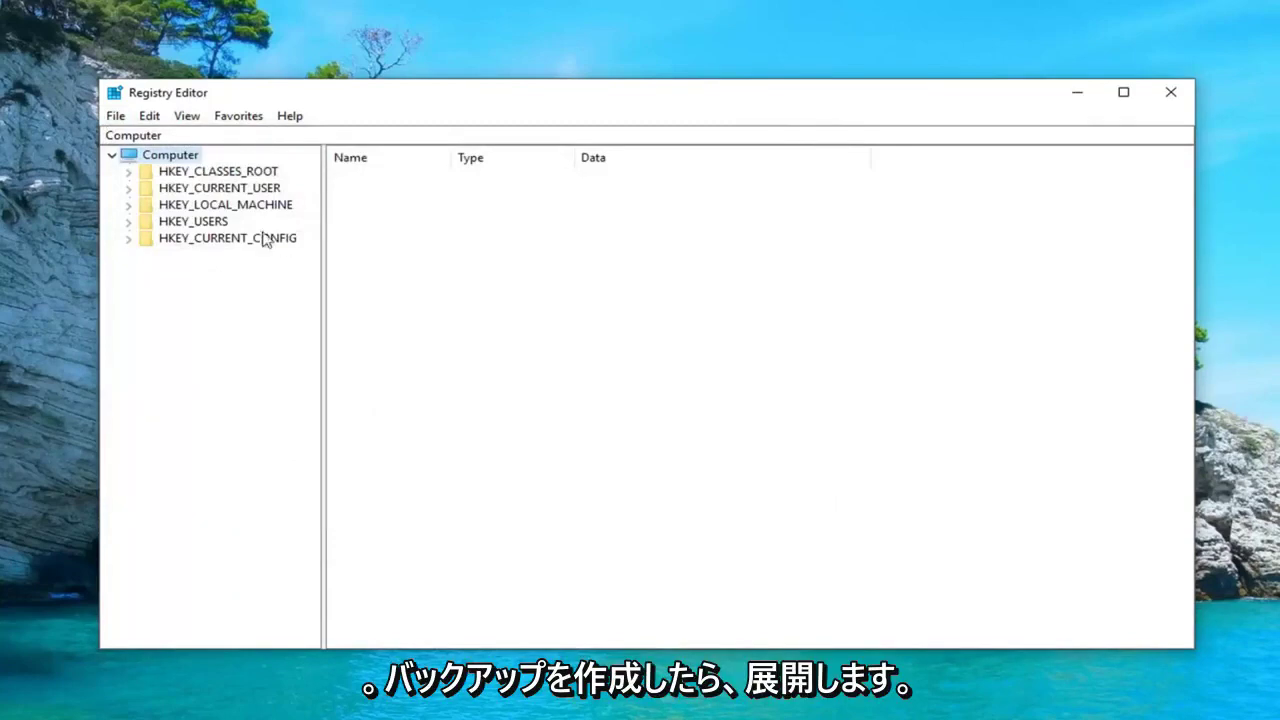
Step: Expand HKEY_CURRENT_USER > SOFTWARE > Microsoft and widen the key tree
{"action": "left_click", "coordinate": [229, 190]}
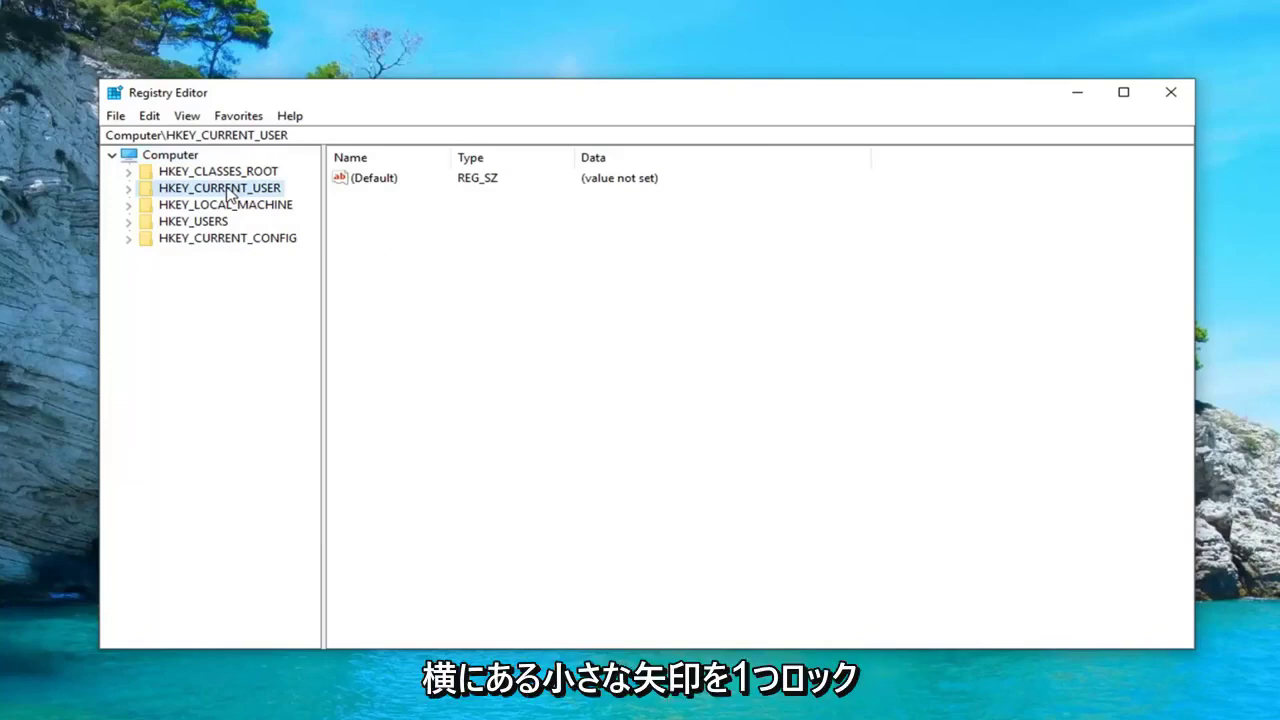
{"action": "left_click", "coordinate": [128, 189]}
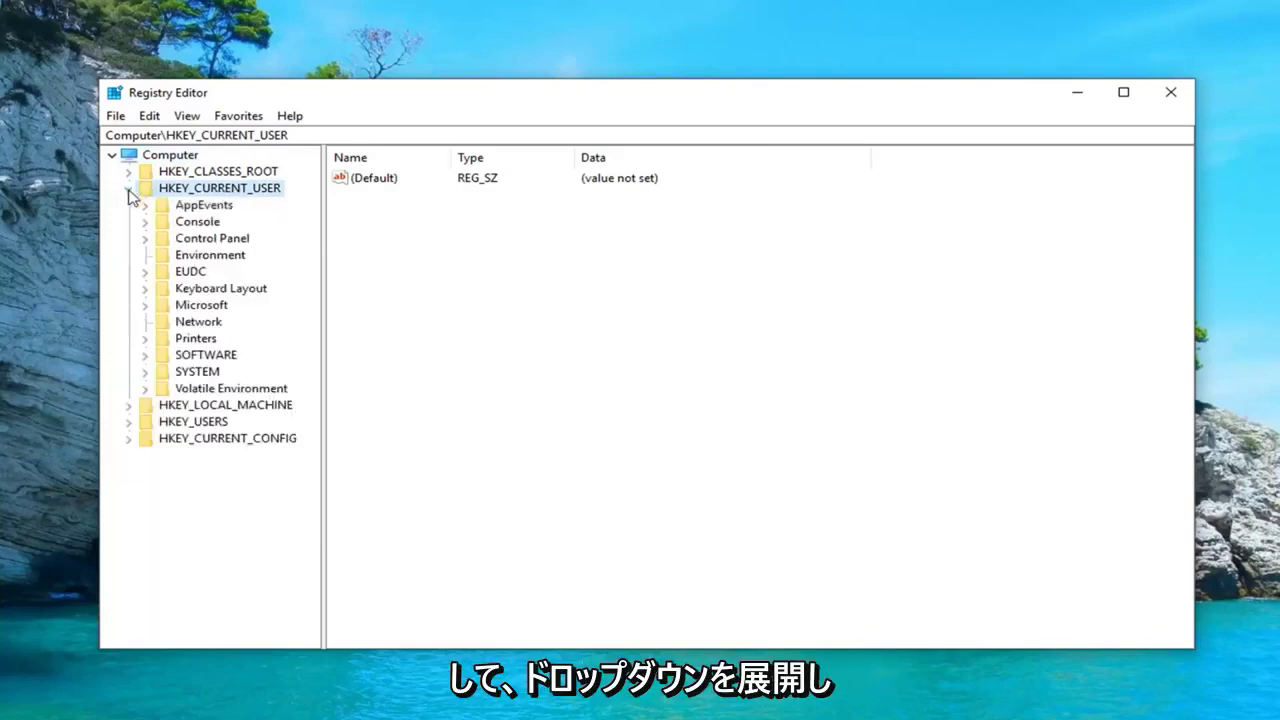
{"action": "left_click", "coordinate": [178, 359]}
{"action": "left_click", "coordinate": [144, 357]}
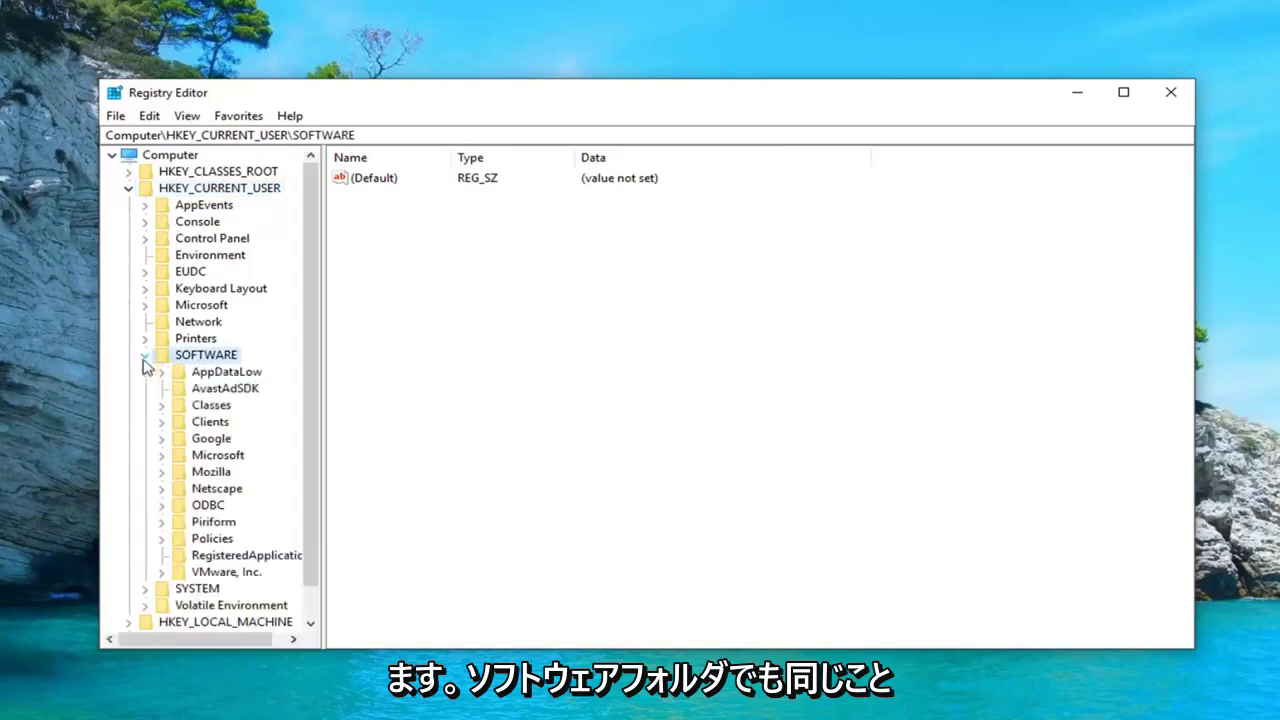
{"action": "scroll", "coordinate": [194, 364], "scroll_direction": "down", "scroll_amount": 1}
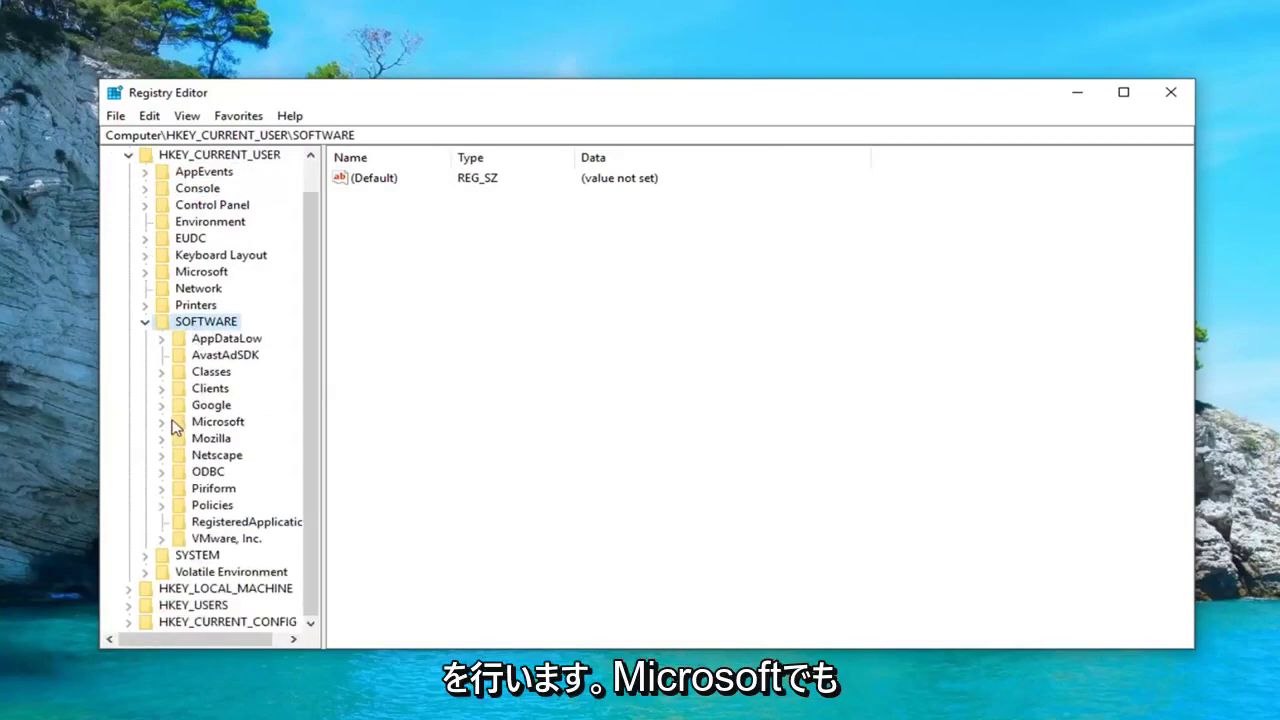
{"action": "left_click", "coordinate": [170, 424]}
{"action": "left_click_drag", "start_coordinate": [322, 390], "coordinate": [444, 382]}
Step: Drill into Windows > CurrentVersion > Policies and select the Explorer key
{"action": "scroll", "coordinate": [289, 396], "scroll_direction": "down", "scroll_amount": 13}
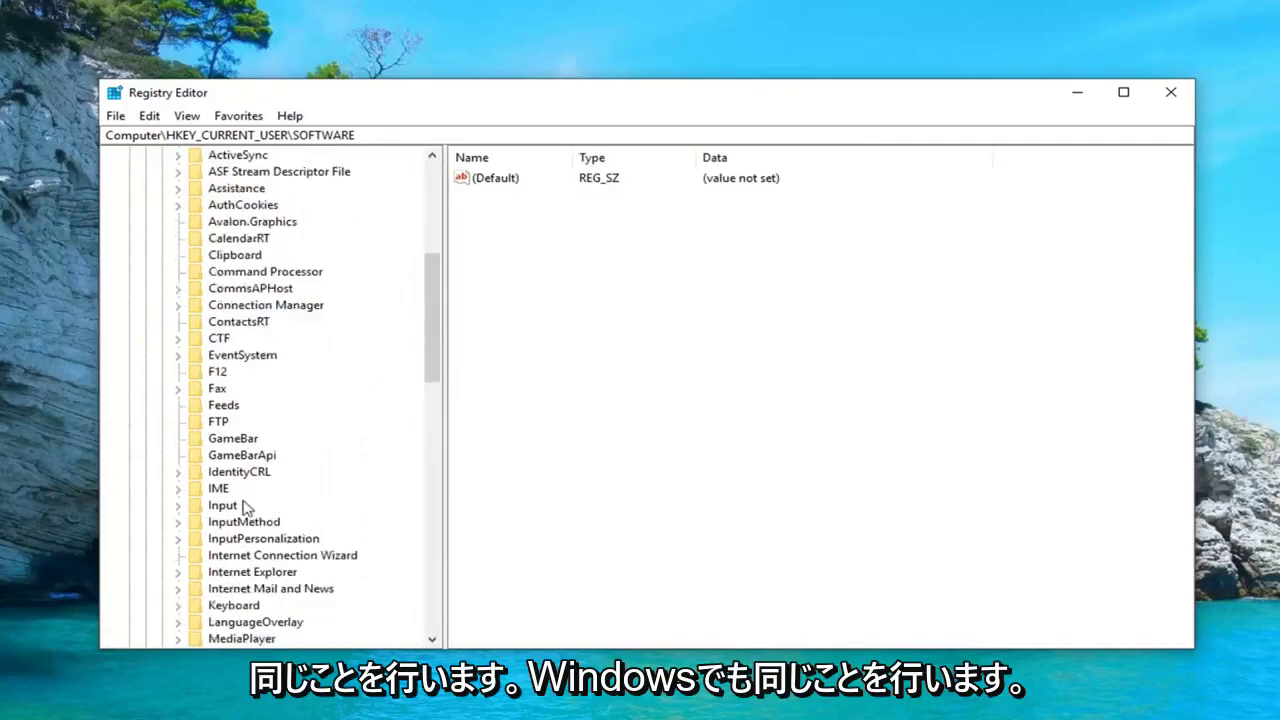
{"action": "scroll", "coordinate": [219, 474], "scroll_direction": "down", "scroll_amount": 6}
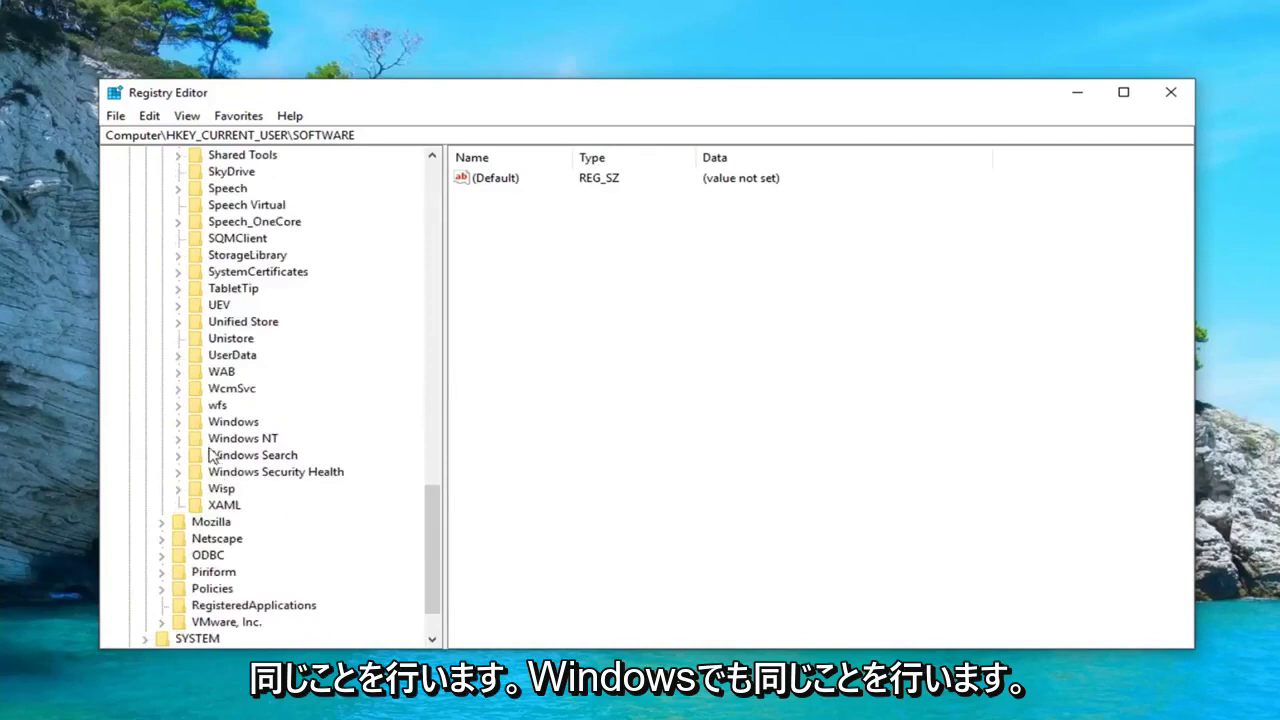
{"action": "left_click", "coordinate": [210, 421]}
{"action": "left_click", "coordinate": [180, 422]}
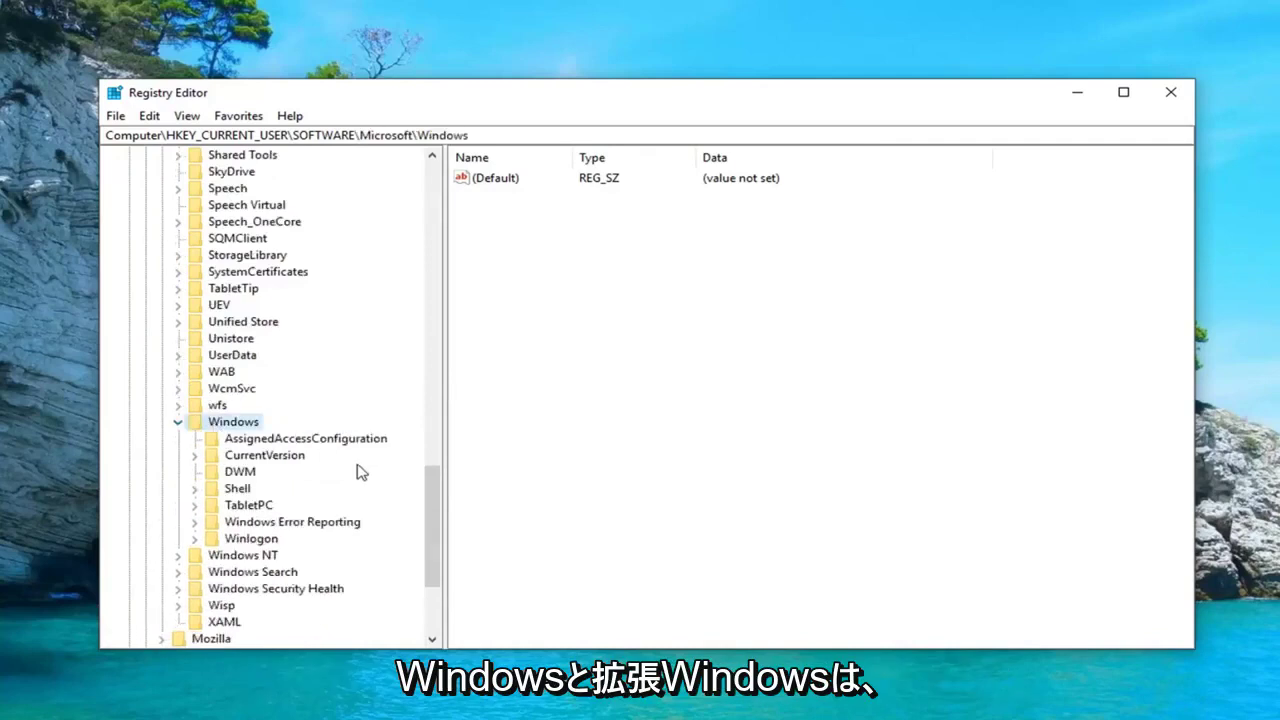
{"action": "left_click", "coordinate": [262, 456]}
{"action": "left_click", "coordinate": [192, 456]}
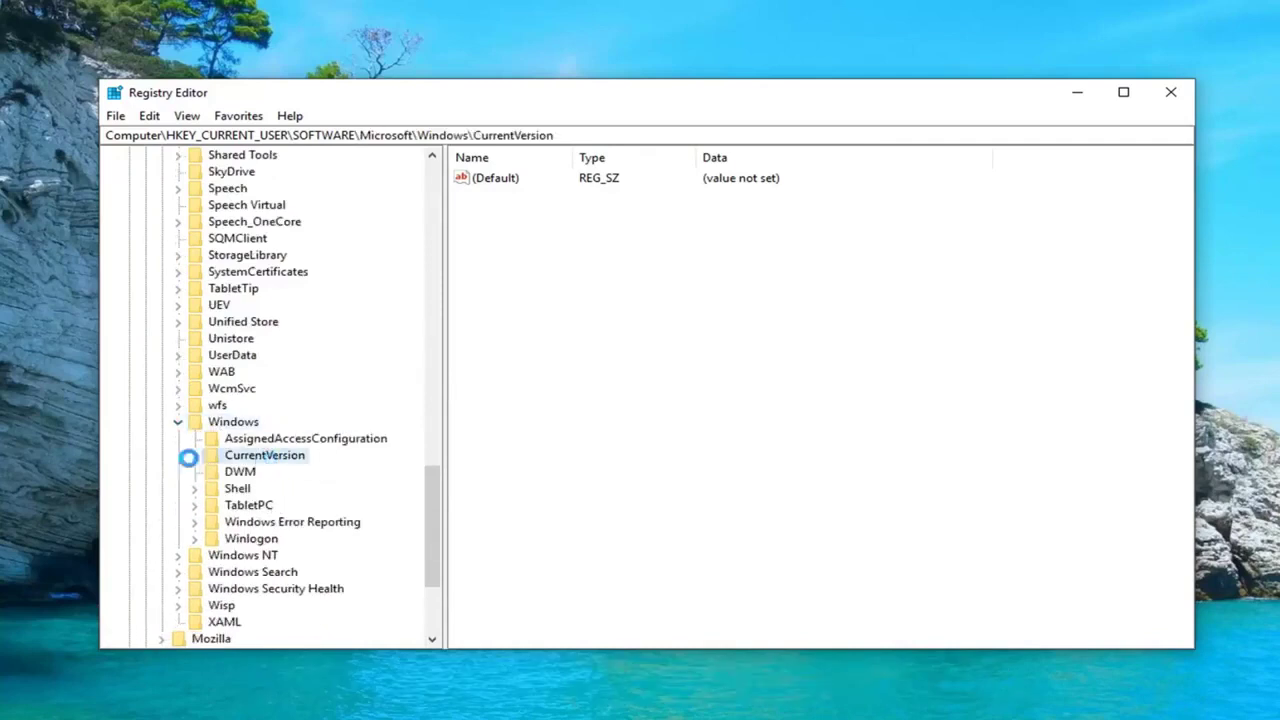
{"action": "scroll", "coordinate": [240, 430], "scroll_direction": "down", "scroll_amount": 9}
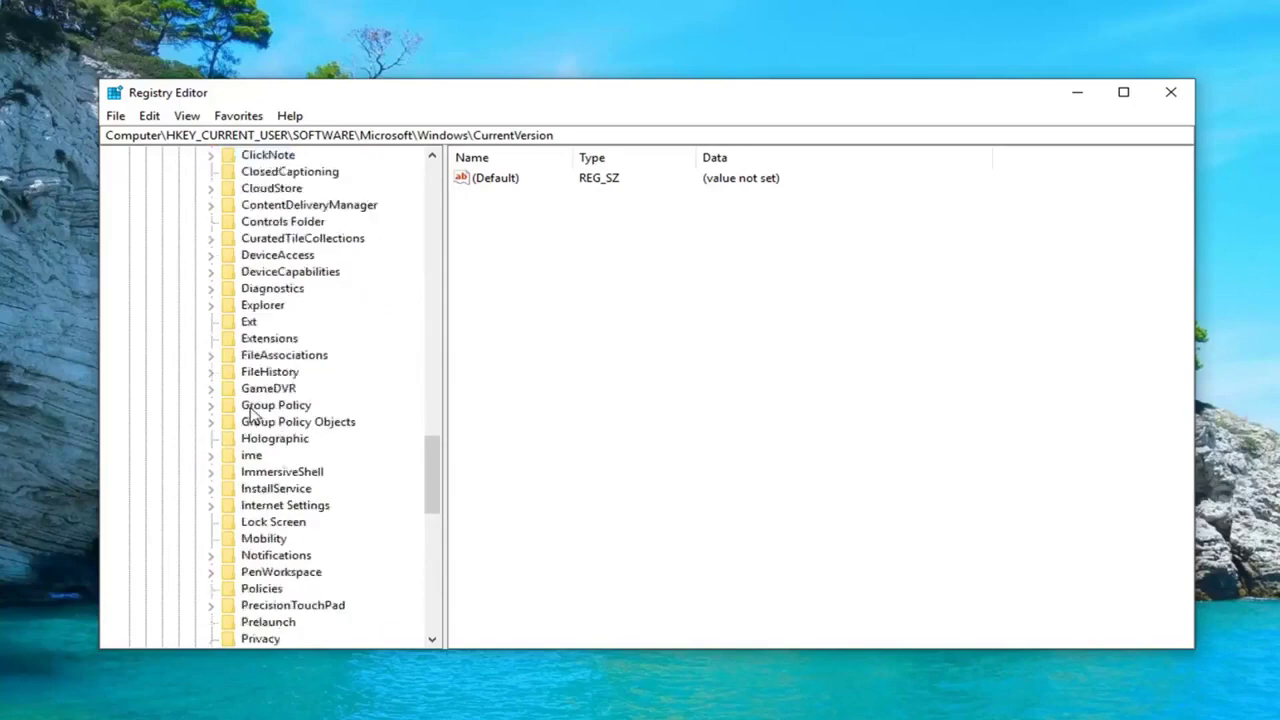
{"action": "left_click", "coordinate": [262, 338]}
{"action": "scroll", "coordinate": [255, 397], "scroll_direction": "up", "scroll_amount": 12}
{"action": "scroll", "coordinate": [255, 397], "scroll_direction": "down", "scroll_amount": 9}
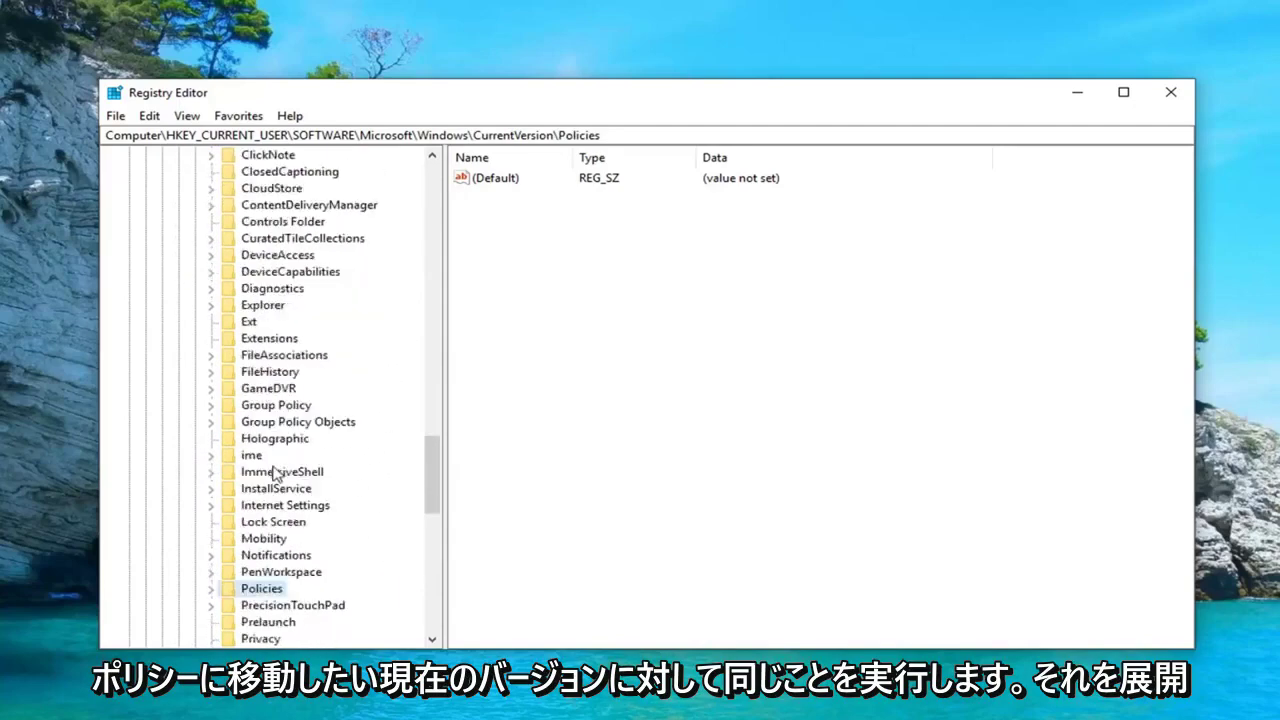
{"action": "left_click", "coordinate": [211, 488]}
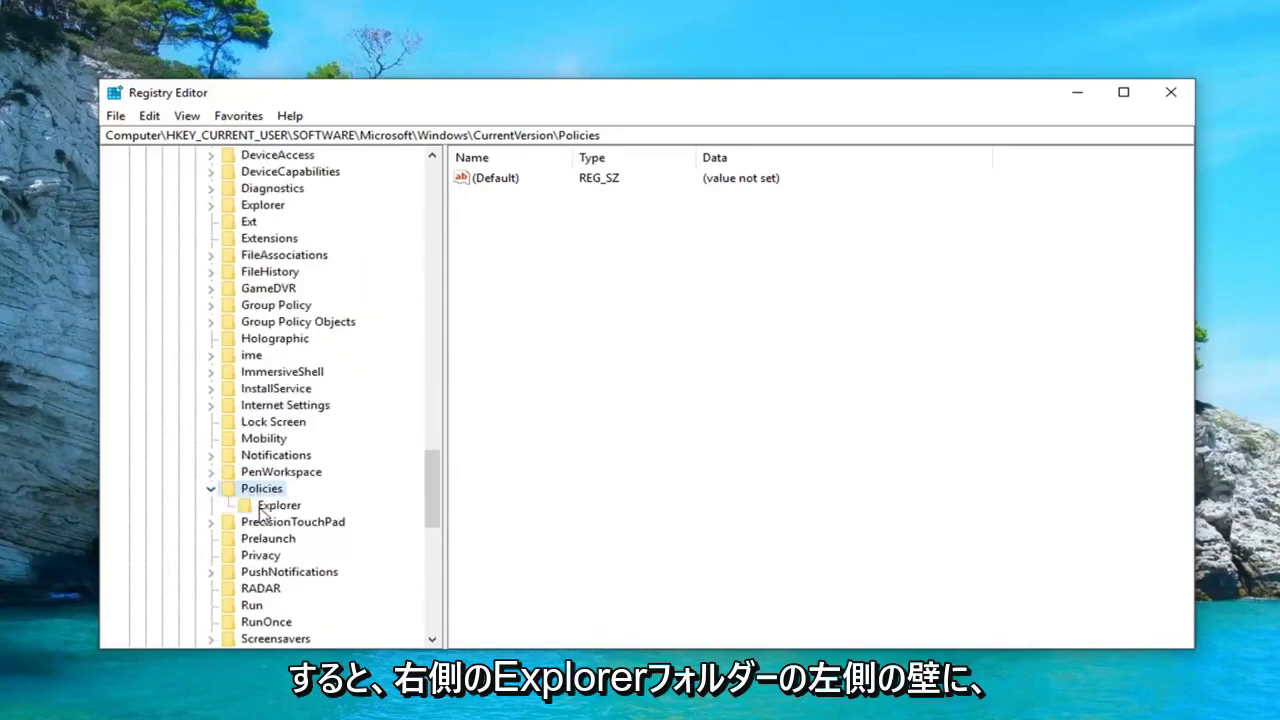
{"action": "left_click", "coordinate": [265, 508]}
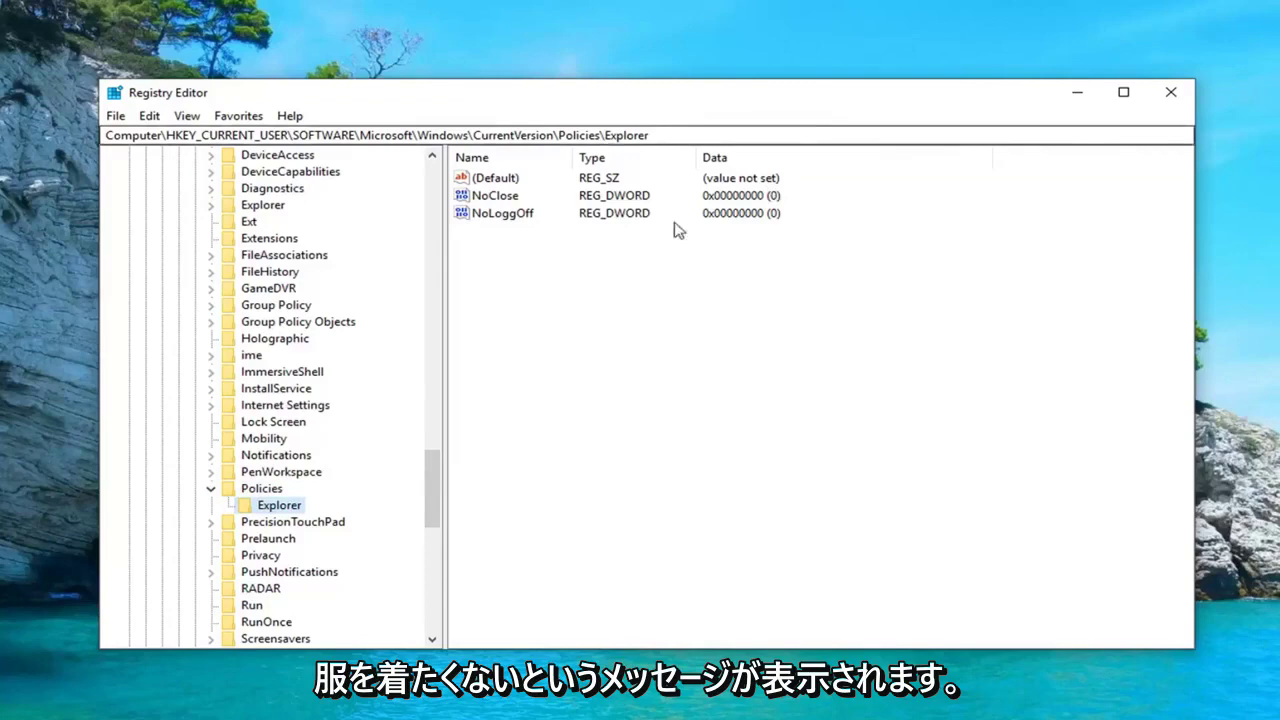
Step: Edit the NoClose DWORD, entering 0 as its value data, and save
{"action": "left_click", "coordinate": [496, 196]}
{"action": "left_click", "coordinate": [499, 199]}
{"action": "double_click", "coordinate": [499, 199]}
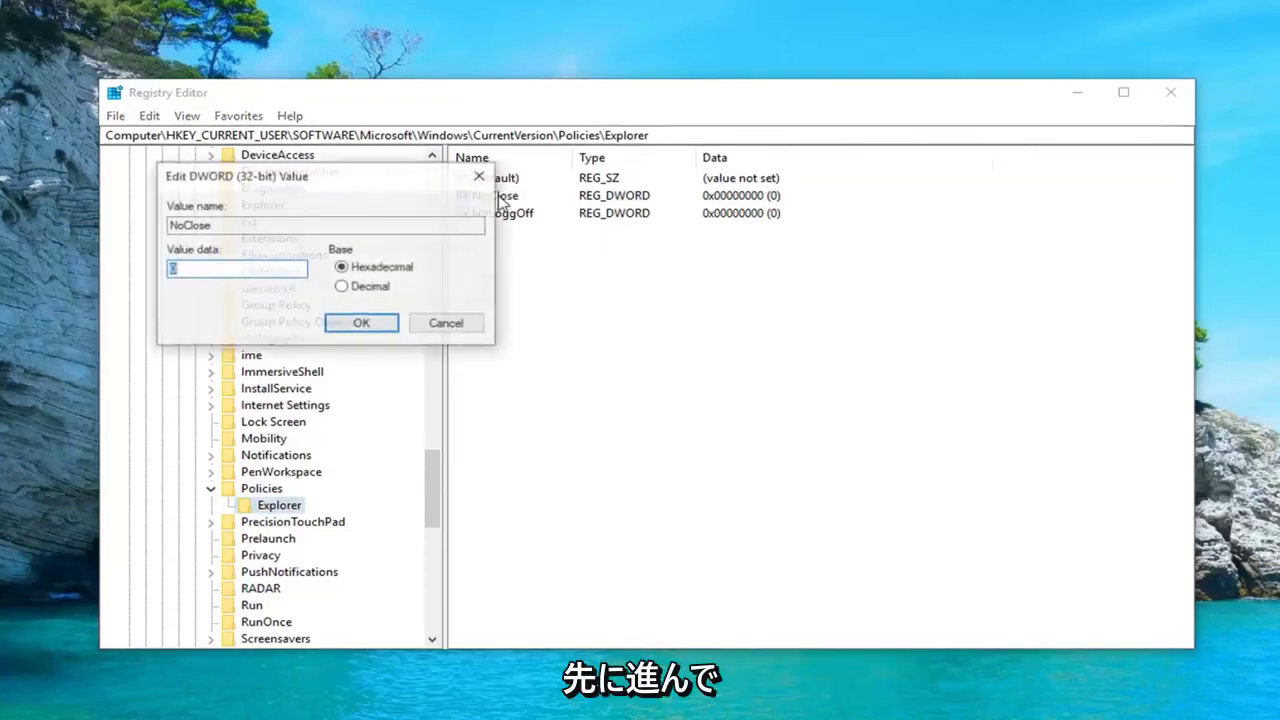
{"action": "left_click_drag", "start_coordinate": [336, 186], "coordinate": [813, 240]}
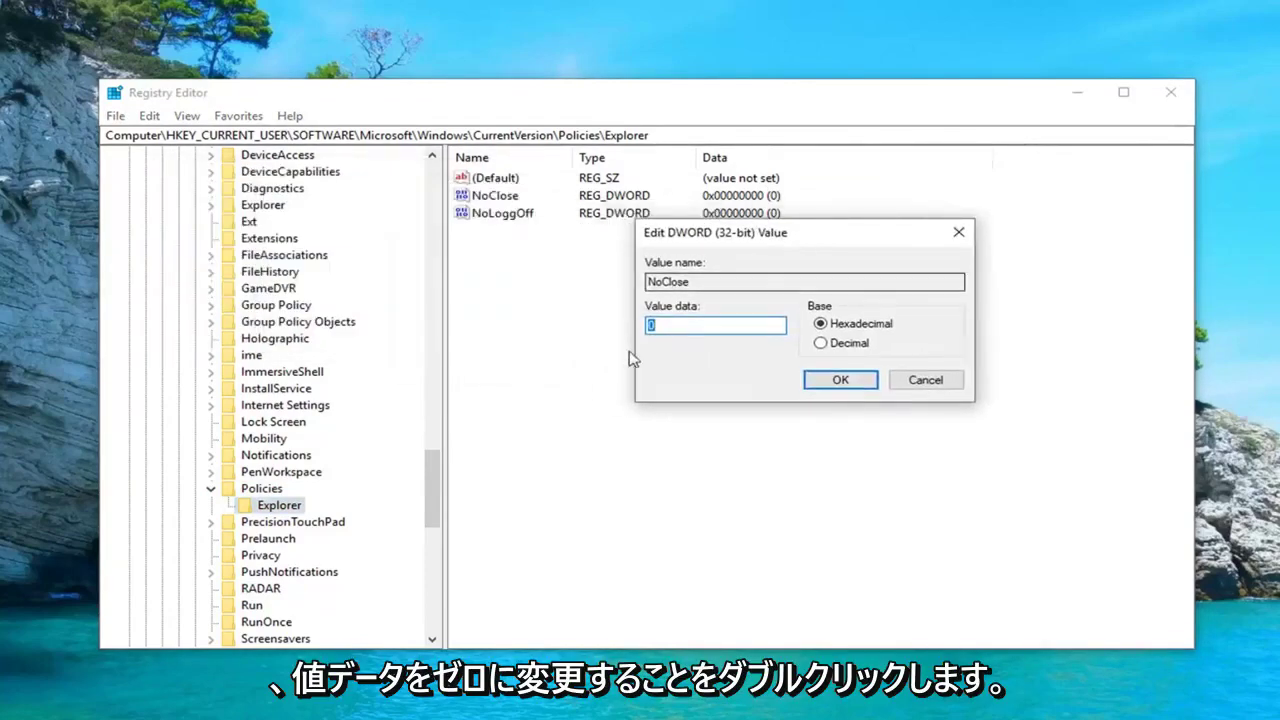
{"action": "type", "text": "0"}
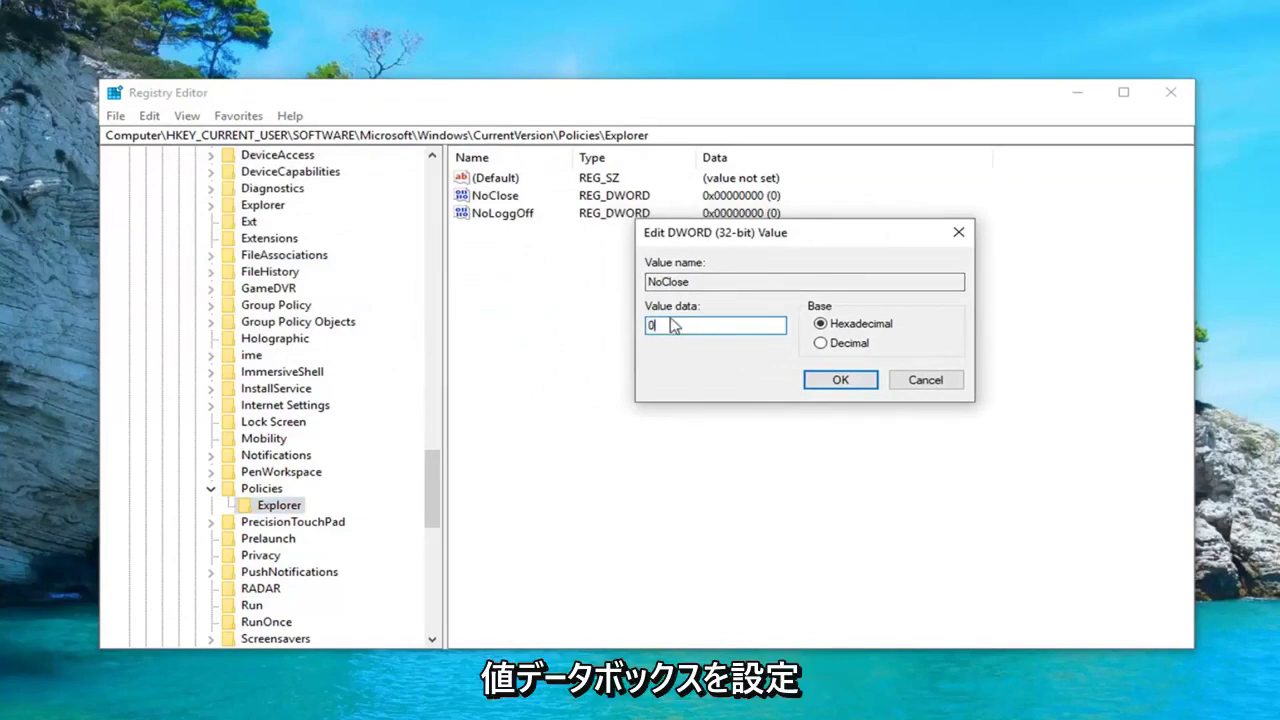
{"action": "left_click", "coordinate": [840, 380]}
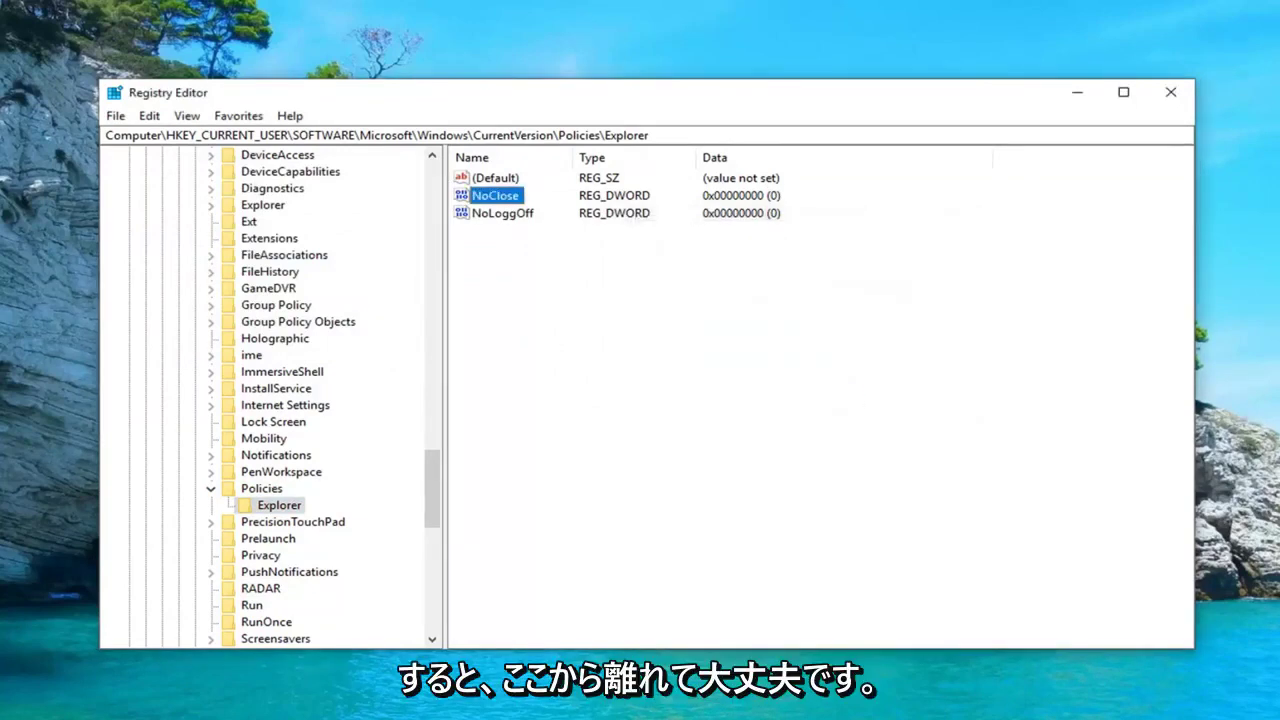
Step: Close the Registry Editor window to return to the desktop
{"action": "left_click", "coordinate": [1171, 92]}
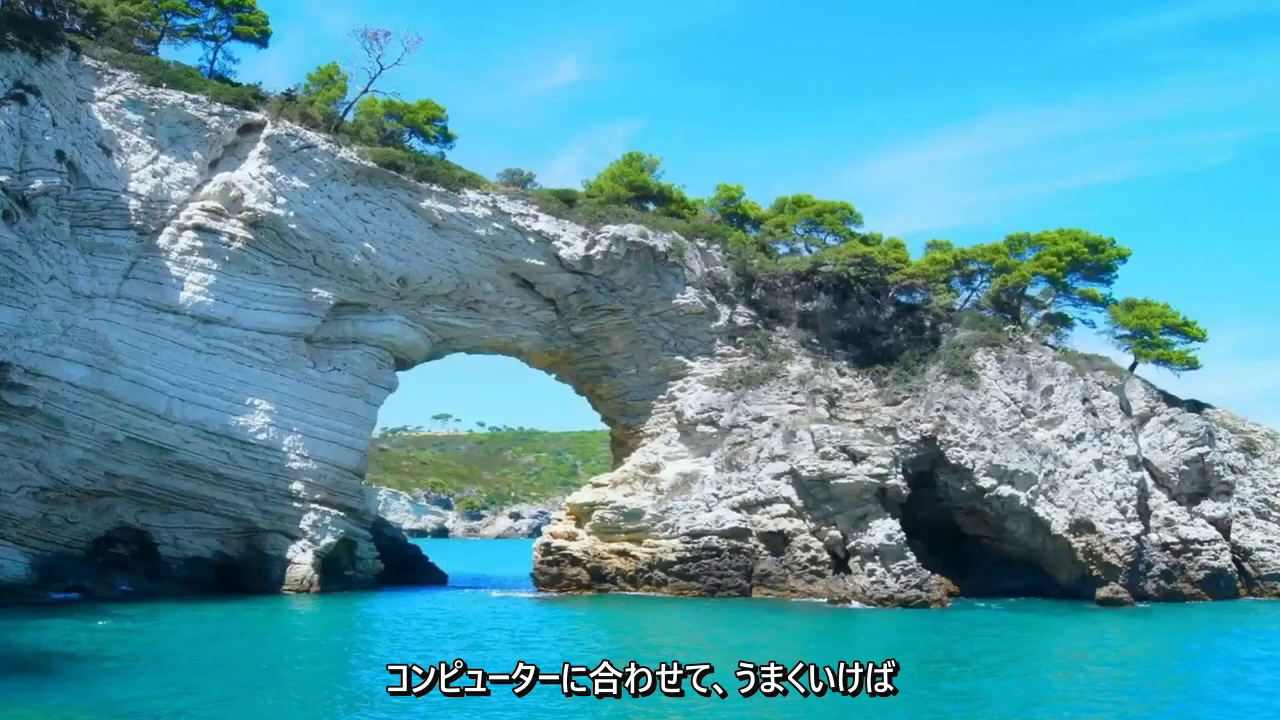